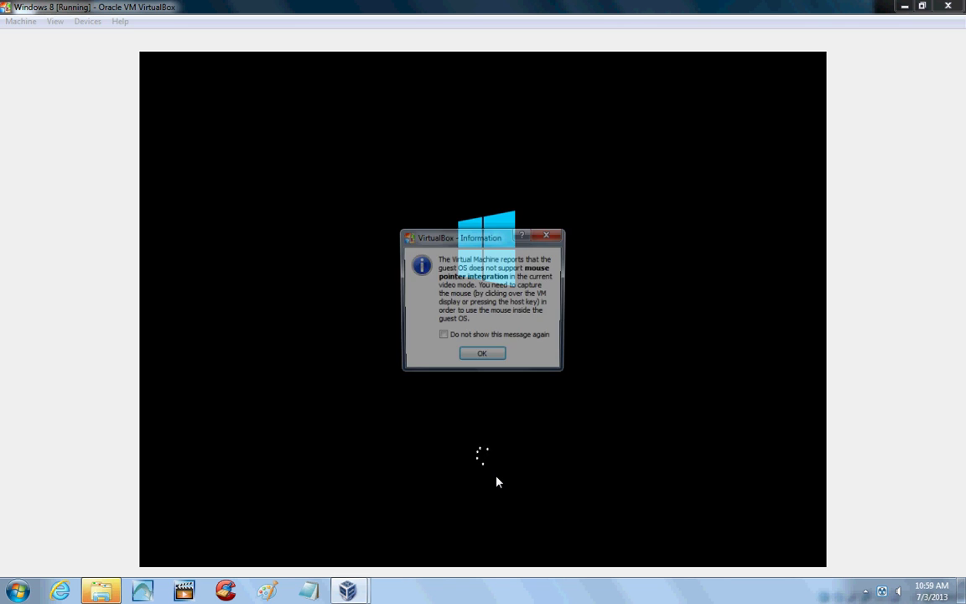
# Dismiss the VirtualBox notice that the guest lacks mouse pointer integration.
pyautogui.click(482, 357)
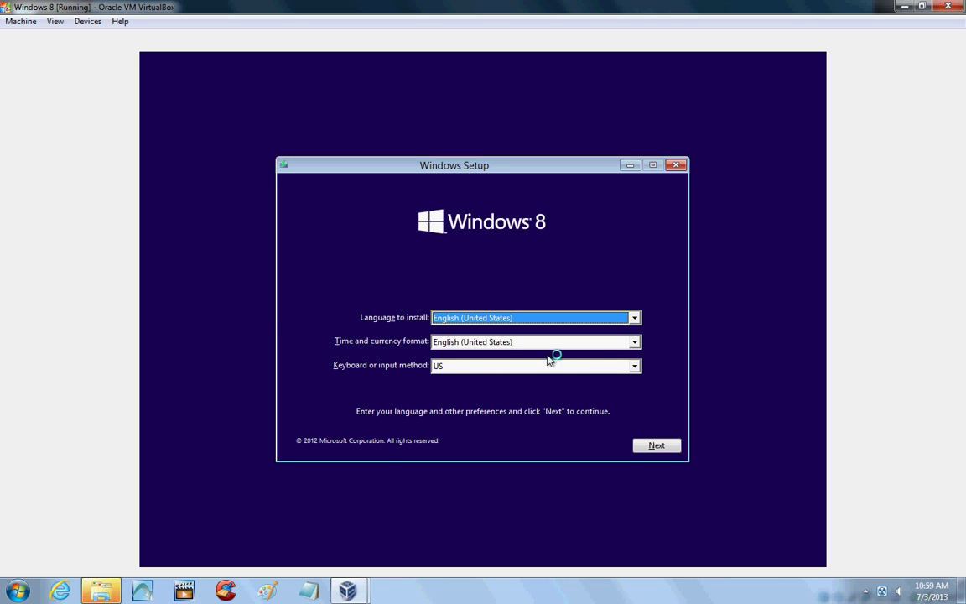
# Keep English (United States) and the US keyboard, then start the Windows 8 installation.
pyautogui.click(657, 450)
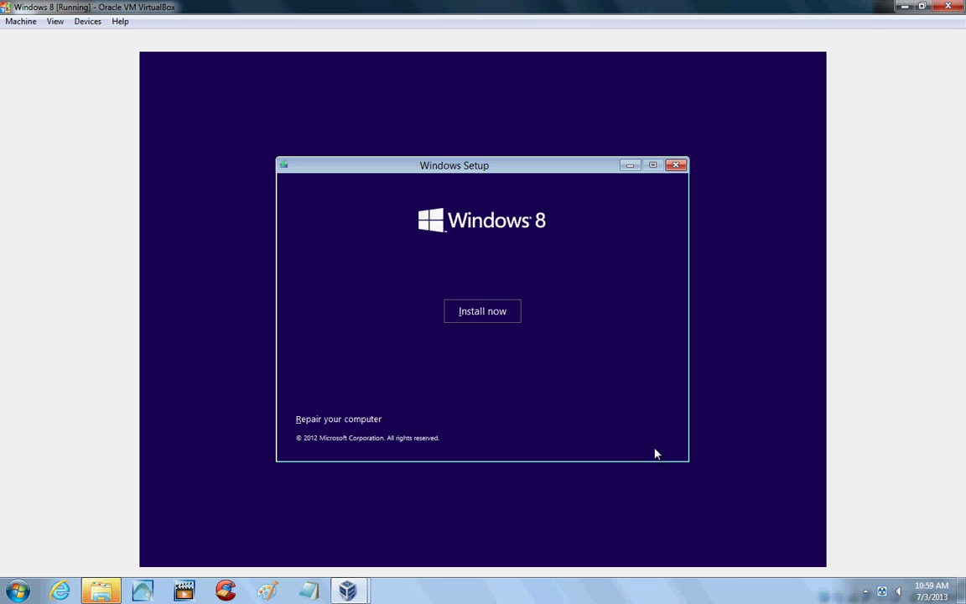
pyautogui.click(479, 316)
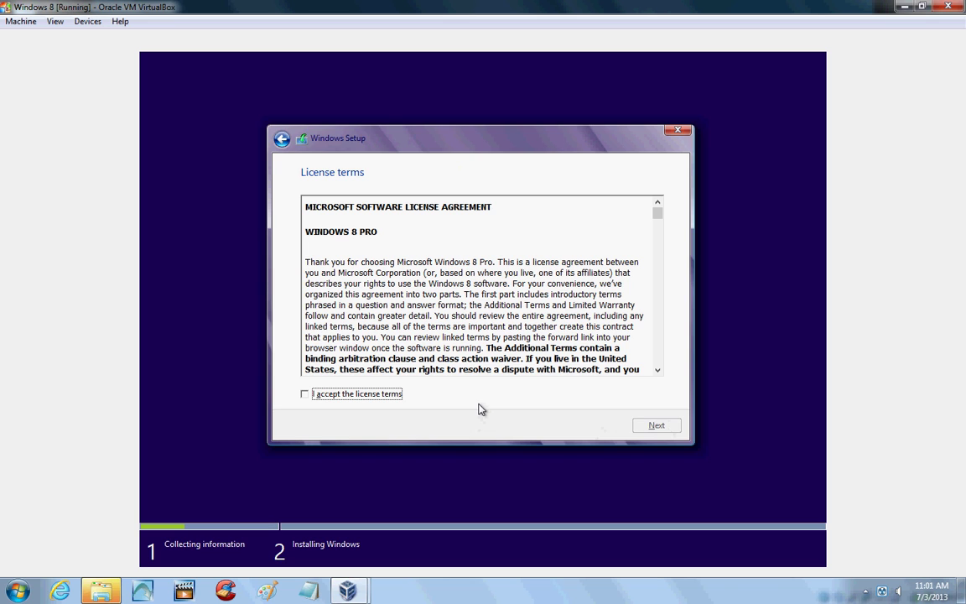
# Accept the Windows 8 Pro license terms and continue.
pyautogui.click(305, 394)
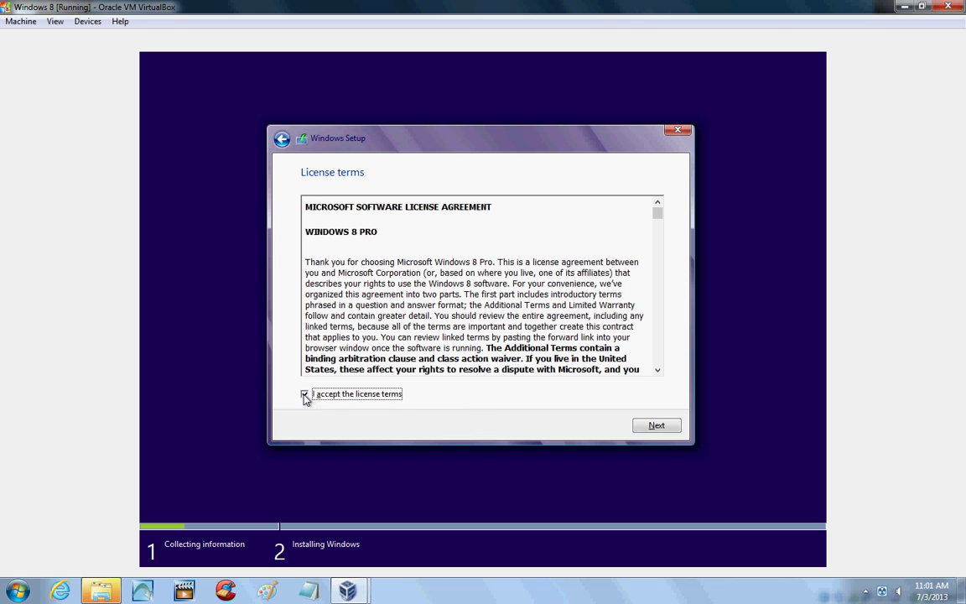
pyautogui.click(658, 426)
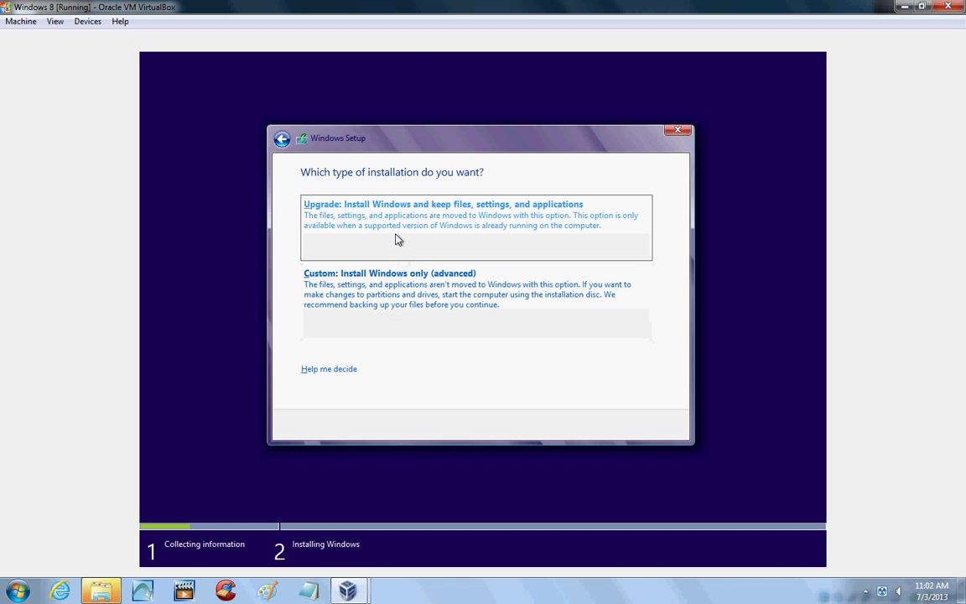
# Choose 'Custom: Install Windows only' and install onto the 60.0 GB unallocated Drive 0.
pyautogui.click(389, 287)
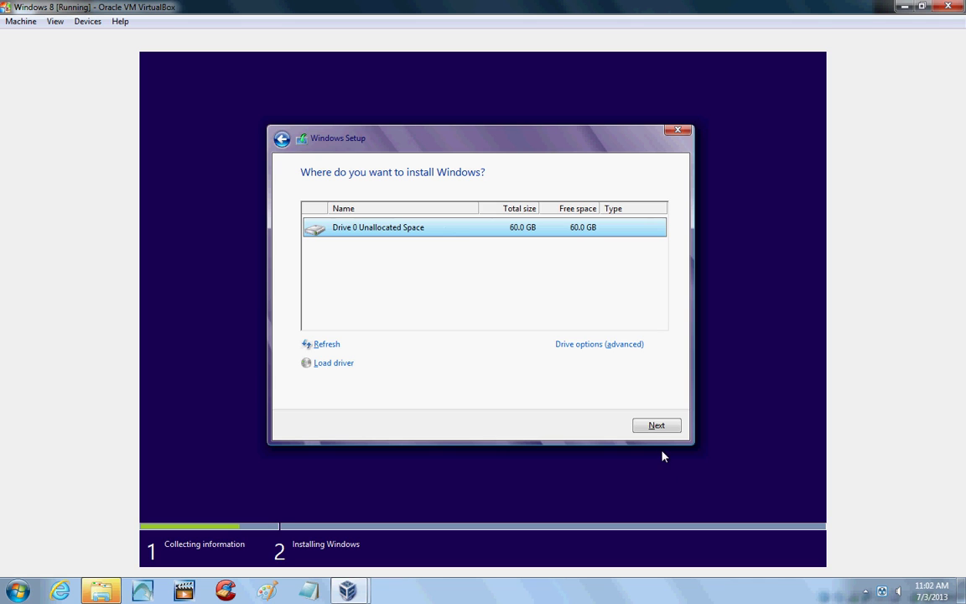
pyautogui.click(658, 427)
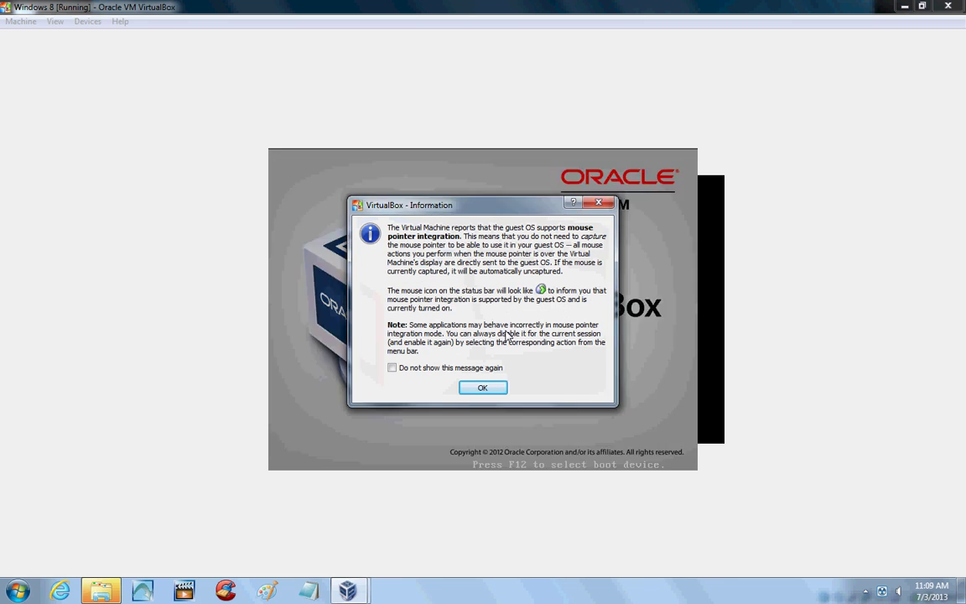
# Dismiss the pointer-integration and 32-bit colour notices, ticking 'Do not show this message again'.
pyautogui.click(493, 391)
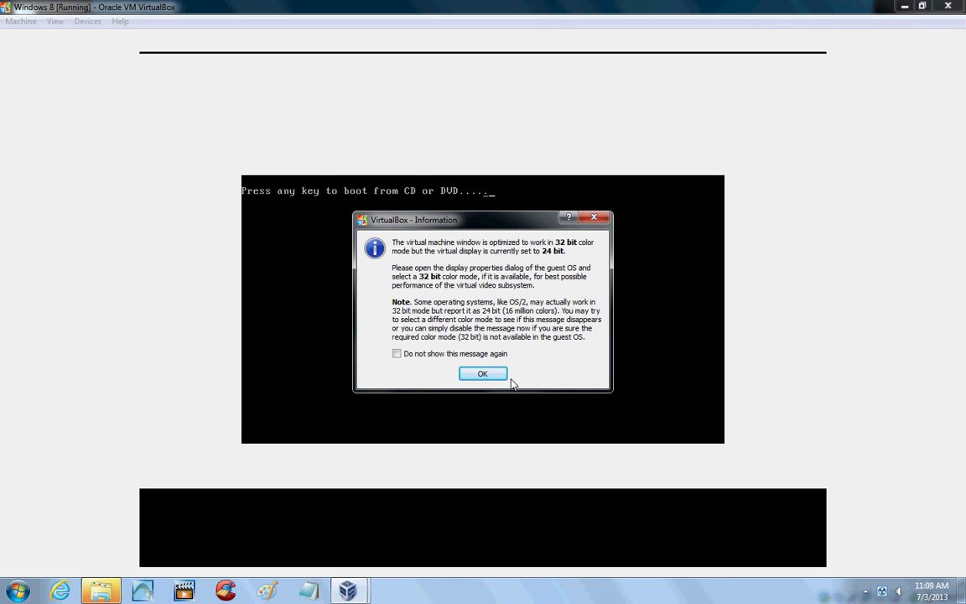
pyautogui.click(491, 375)
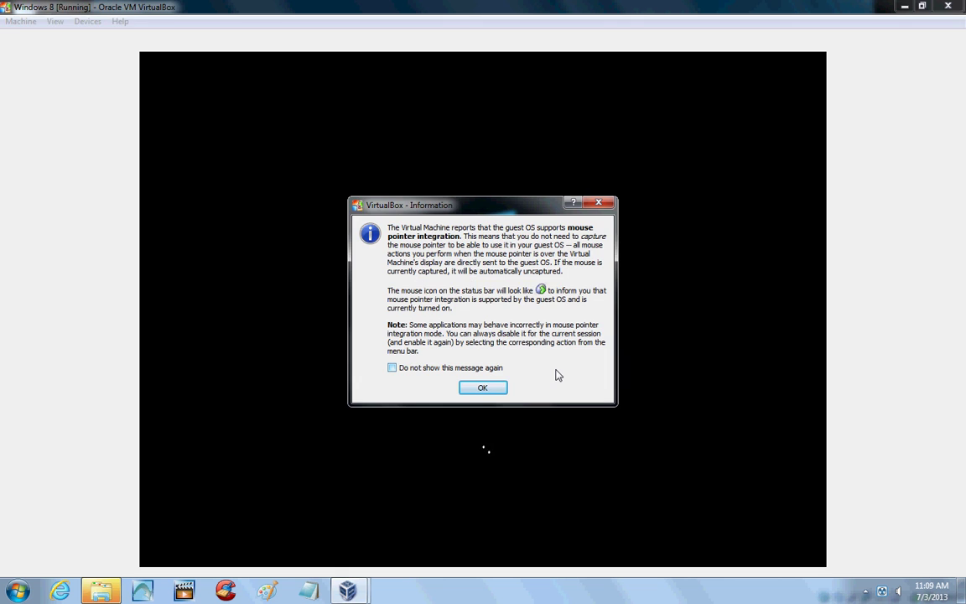
pyautogui.click(482, 388)
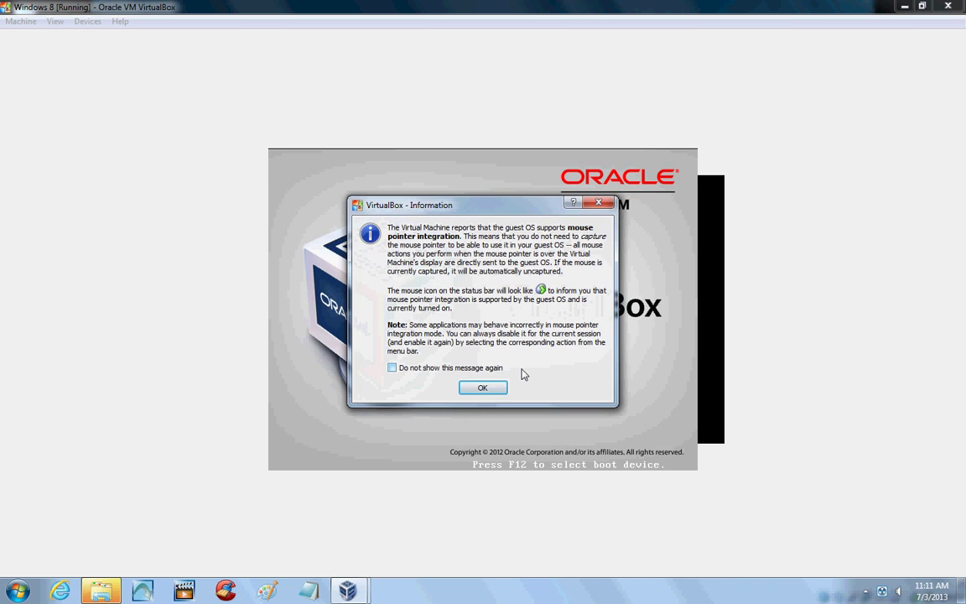
pyautogui.click(483, 388)
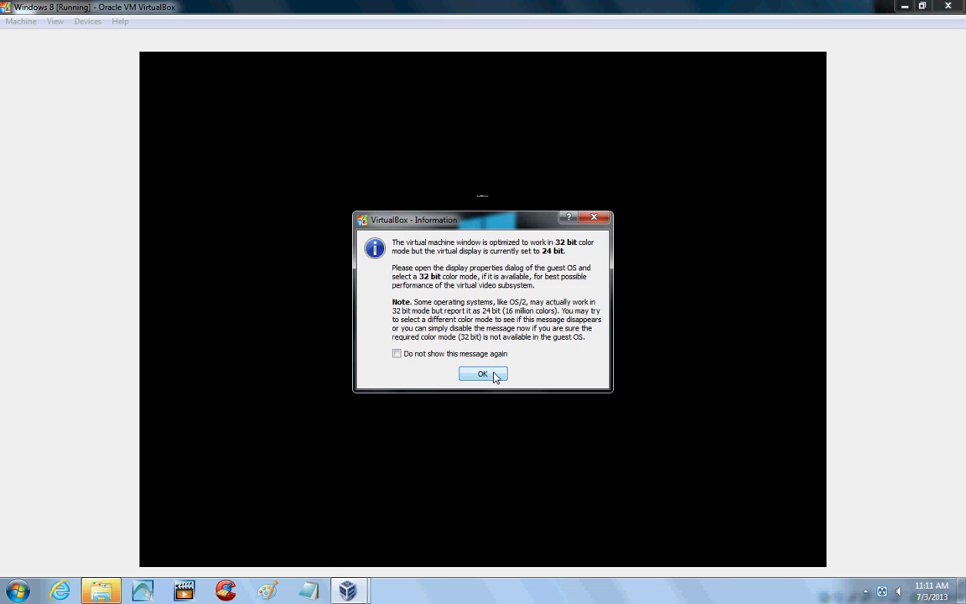
pyautogui.click(493, 375)
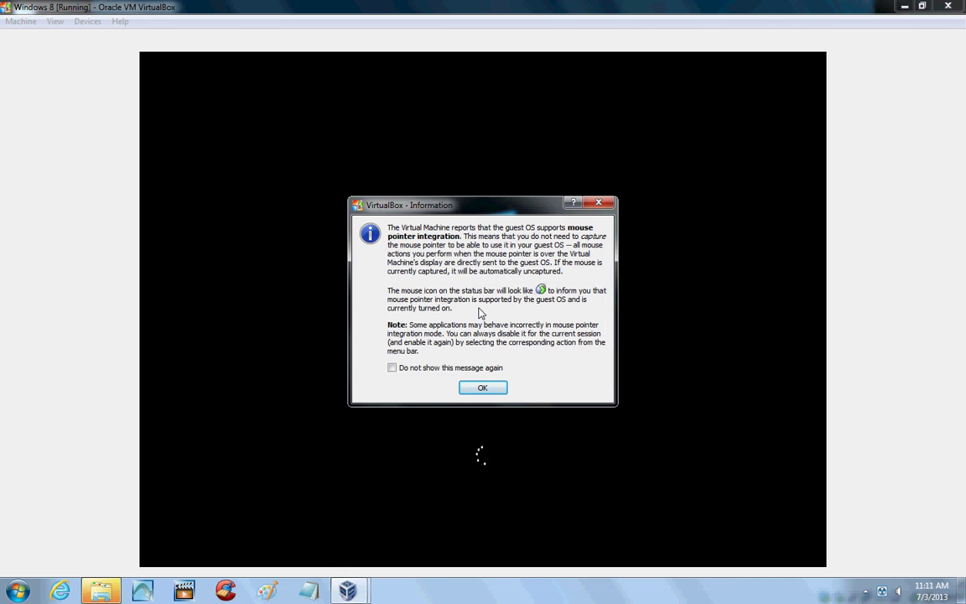
pyautogui.click(393, 367)
pyautogui.click(483, 387)
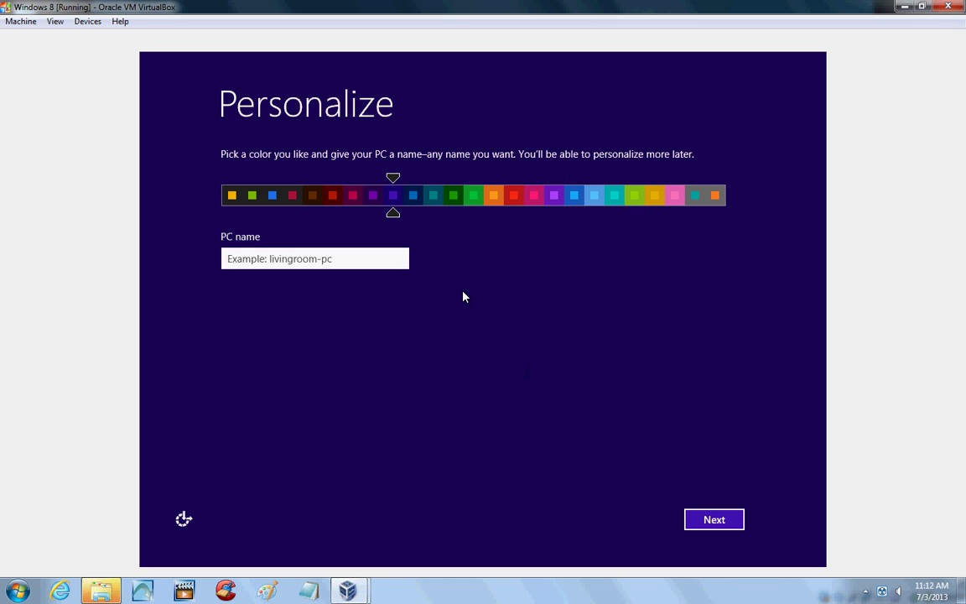
# Drag the Personalize colour slider from the purple swatch to dark teal.
pyautogui.moveTo(394, 215)
pyautogui.mouseDown()
pyautogui.moveTo(552, 228)
pyautogui.moveTo(420, 228)
pyautogui.moveTo(449, 231)
pyautogui.moveTo(435, 230)
pyautogui.mouseUp()
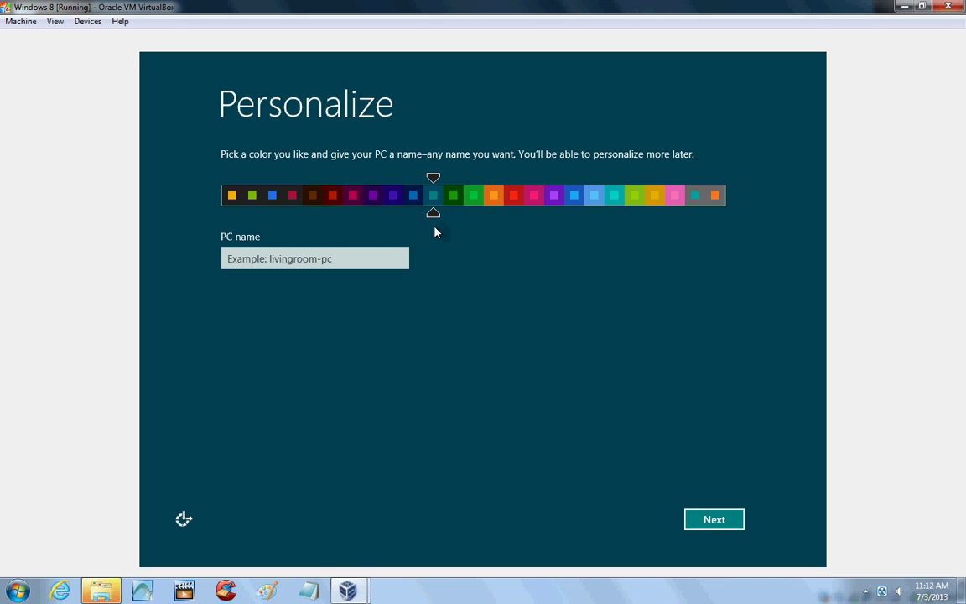
# Enter 'VirtualWin8' as the PC name, correcting typos, and proceed.
pyautogui.click(342, 262)
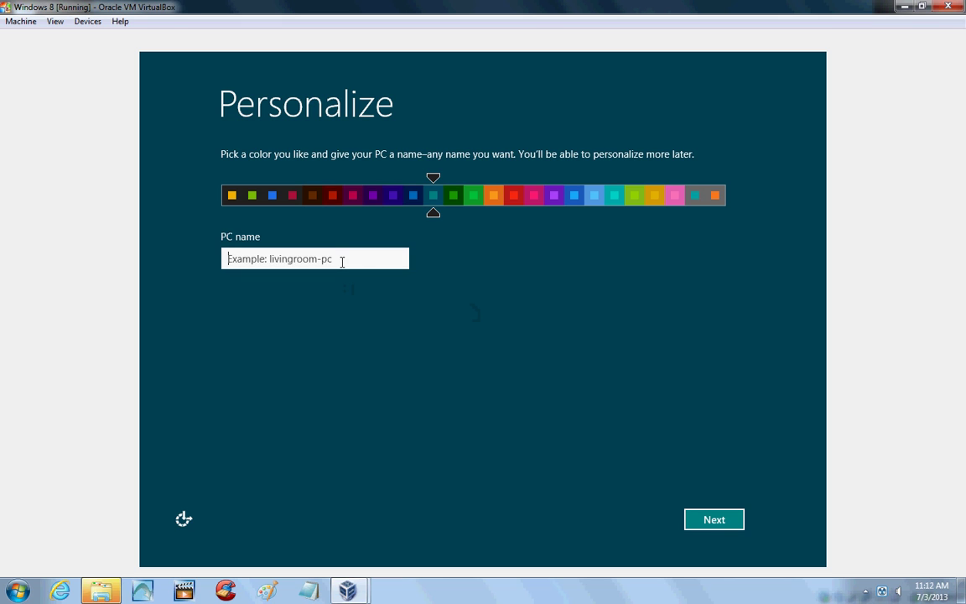
pyautogui.write('My')
pyautogui.press('space')
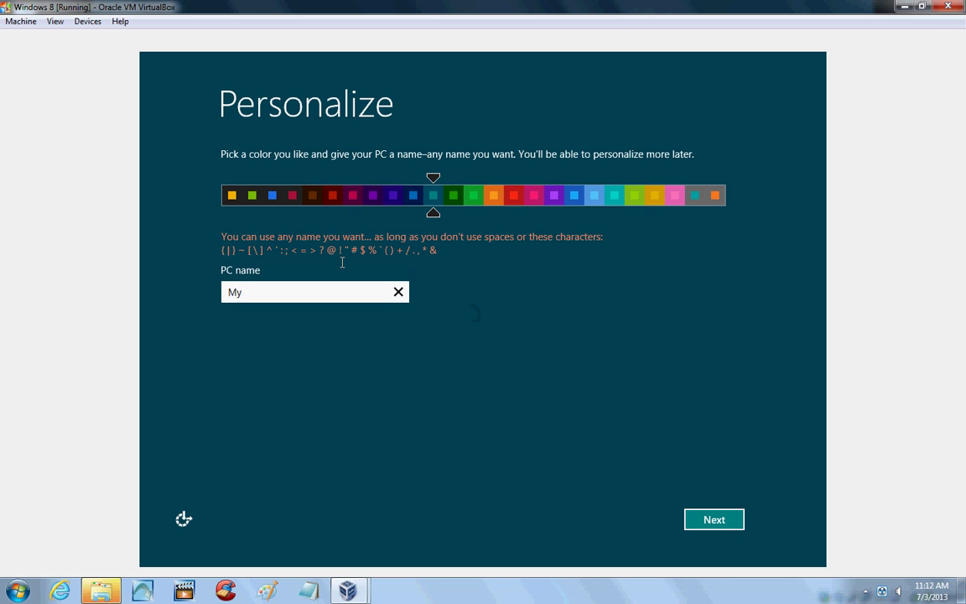
pyautogui.write('Windows')
pyautogui.press('BackSpace')
pyautogui.press('BackSpace')
pyautogui.press('BackSpace')
pyautogui.press('BackSpace')
pyautogui.press('BackSpace')
pyautogui.press('BackSpace')
pyautogui.press('BackSpace')
pyautogui.press('BackSpace')
pyautogui.press('BackSpace')
pyautogui.write('Viurtua')
pyautogui.press('BackSpace')
pyautogui.press('BackSpace')
pyautogui.press('BackSpace')
pyautogui.press('BackSpace')
pyautogui.press('BackSpace')
pyautogui.press('BackSpace')
pyautogui.press('BackSpace')
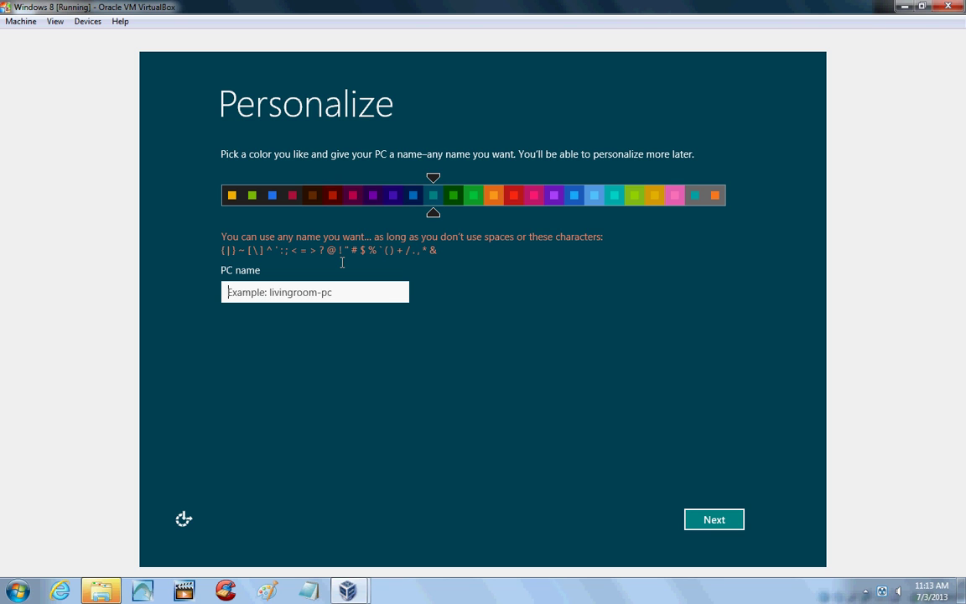
pyautogui.write('Vir')
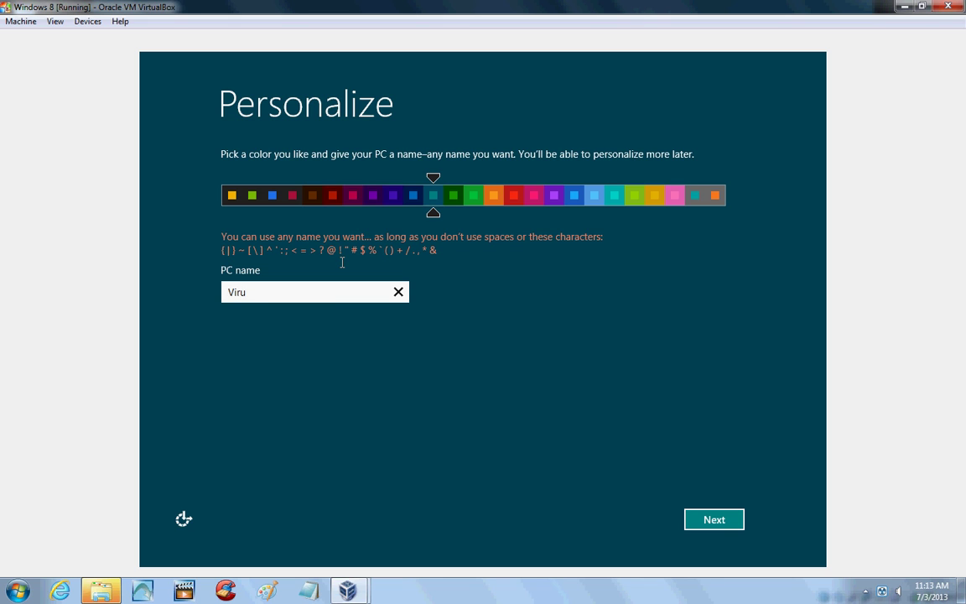
pyautogui.write('tual')
pyautogui.write('Wind')
pyautogui.write('ows')
pyautogui.press('BackSpace')
pyautogui.press('BackSpace')
pyautogui.press('BackSpace')
pyautogui.press('BackSpace')
pyautogui.write('8')
pyautogui.click(715, 520)
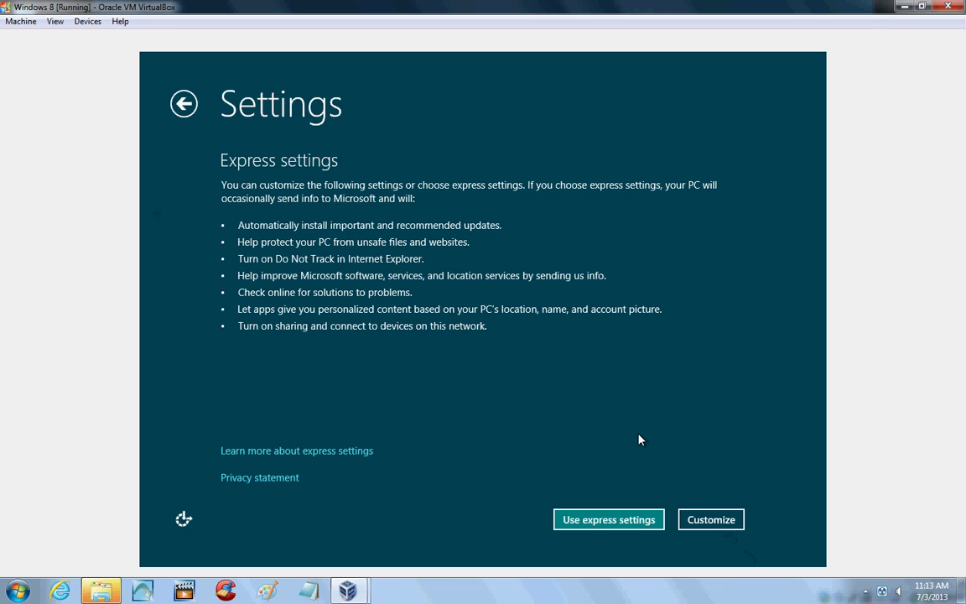
# Choose 'Use express settings' on the Settings page.
pyautogui.click(610, 521)
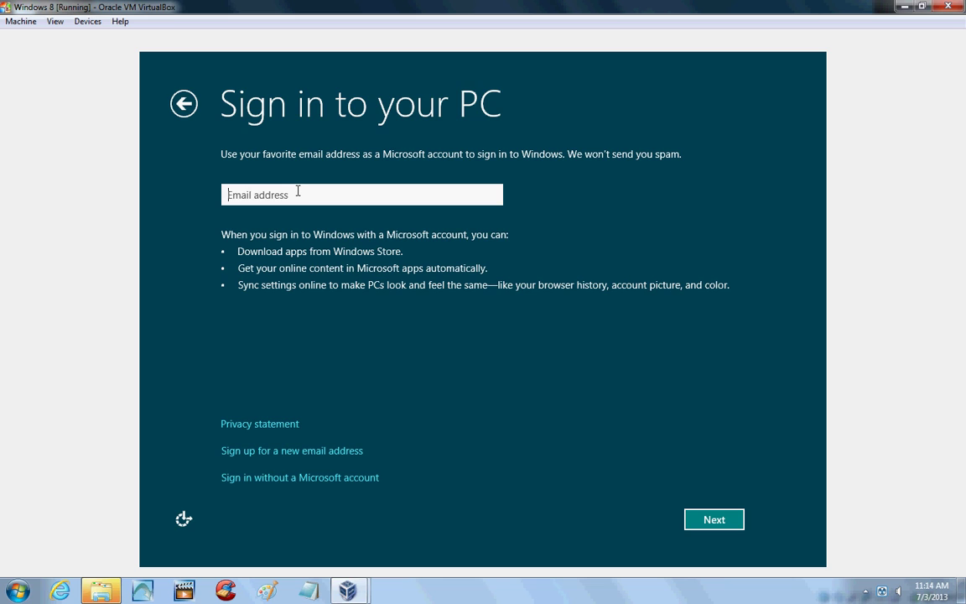
# Enter the Microsoft account e-mail address and submit it.
pyautogui.click(723, 525)
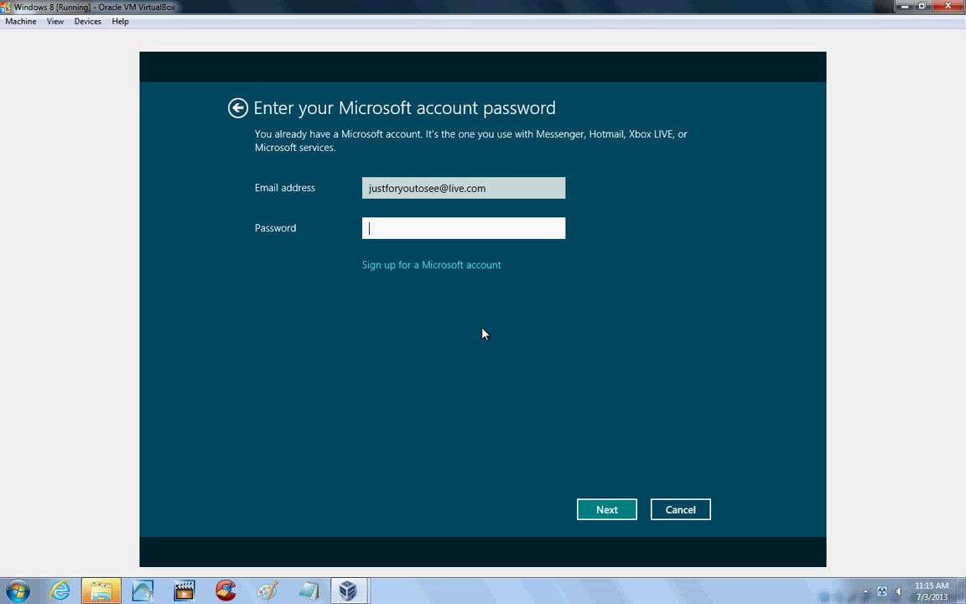
# Enter the Microsoft account password and submit it to sign in.
pyautogui.write('••••••••')
pyautogui.click(607, 511)
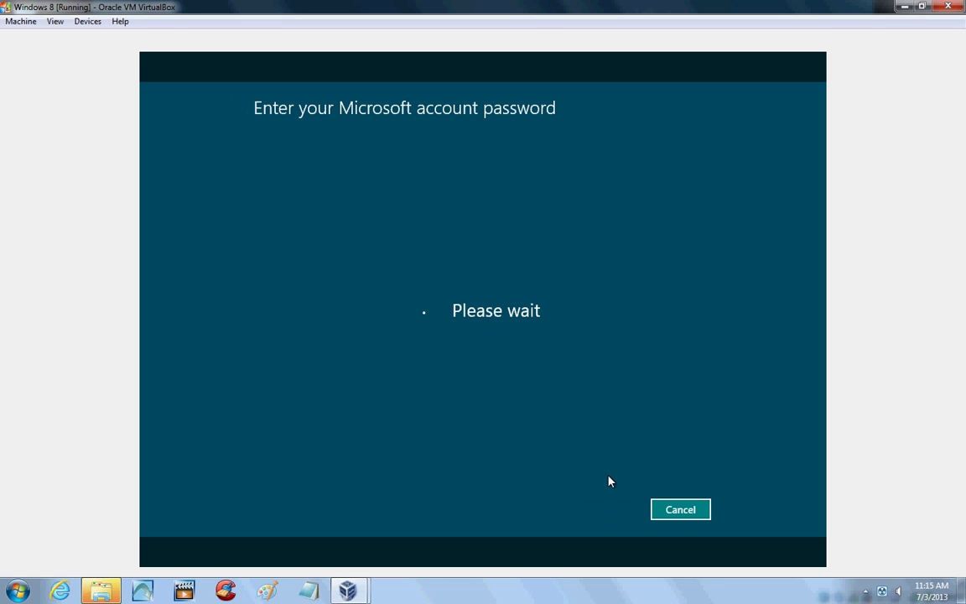
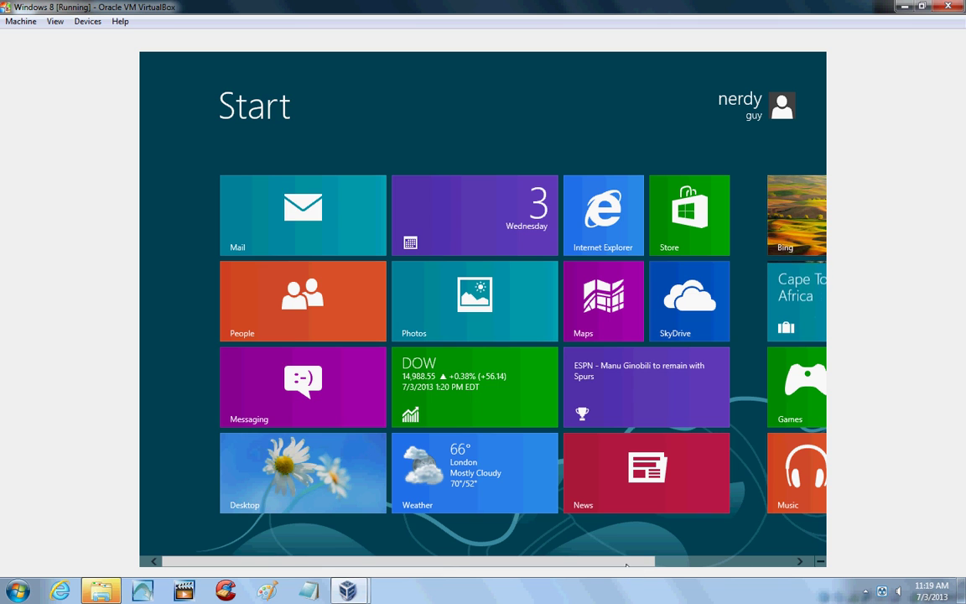
# Scroll the Start screen tiles back to the start and launch Mail, showing the empty Live Inbox.
pyautogui.moveTo(625, 563); pyautogui.dragTo(725, 556)
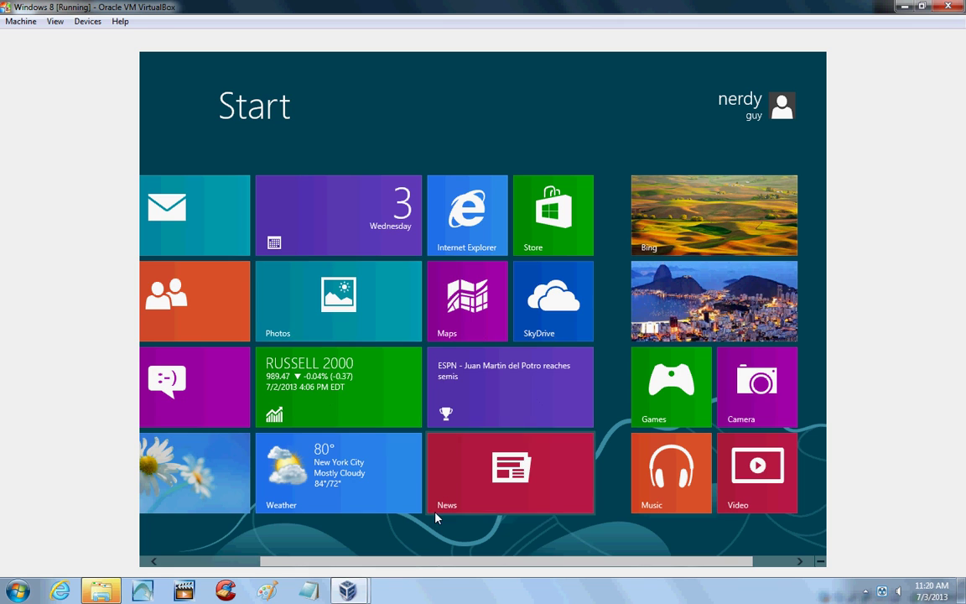
pyautogui.scroll(2, 347, 547)
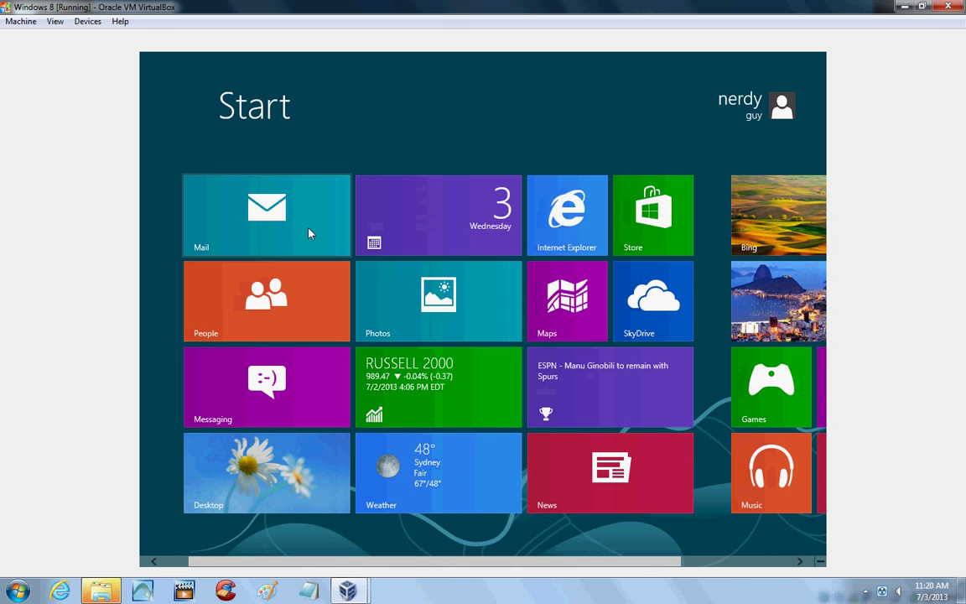
pyautogui.click(289, 217)
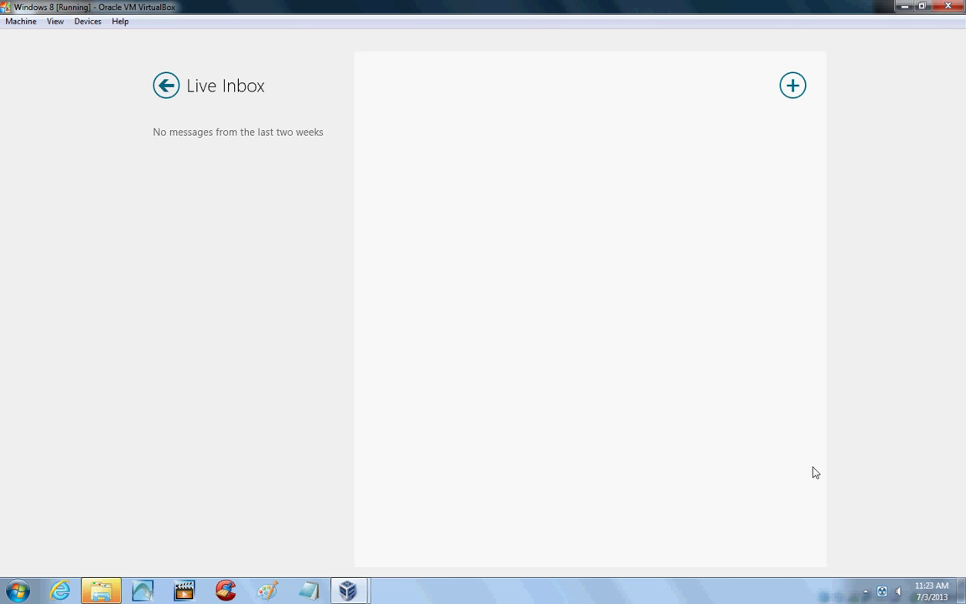
# Return to the Start screen via the charms bar and switch to the daisy-wallpaper desktop.
pyautogui.moveTo(823, 563)
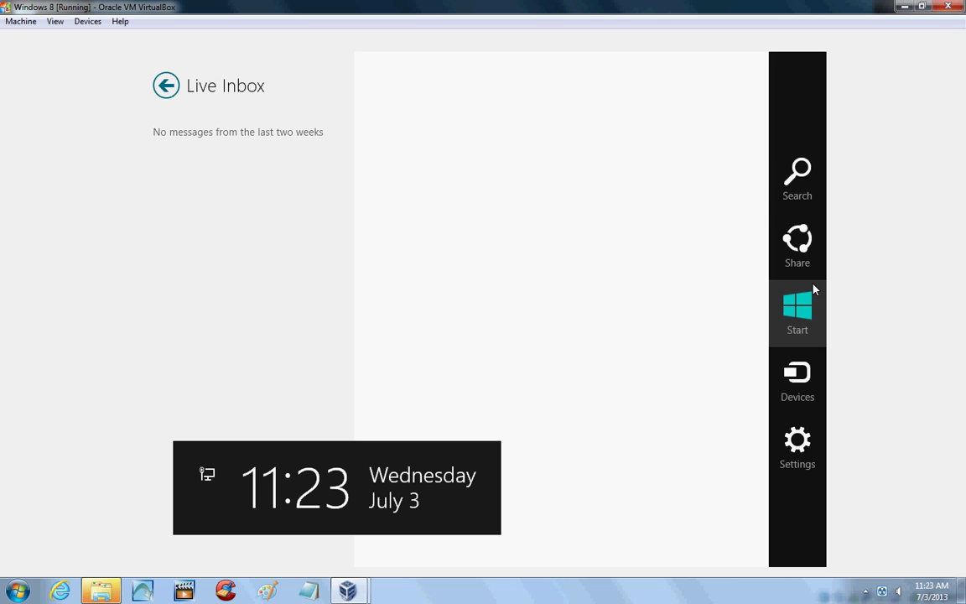
pyautogui.click(801, 301)
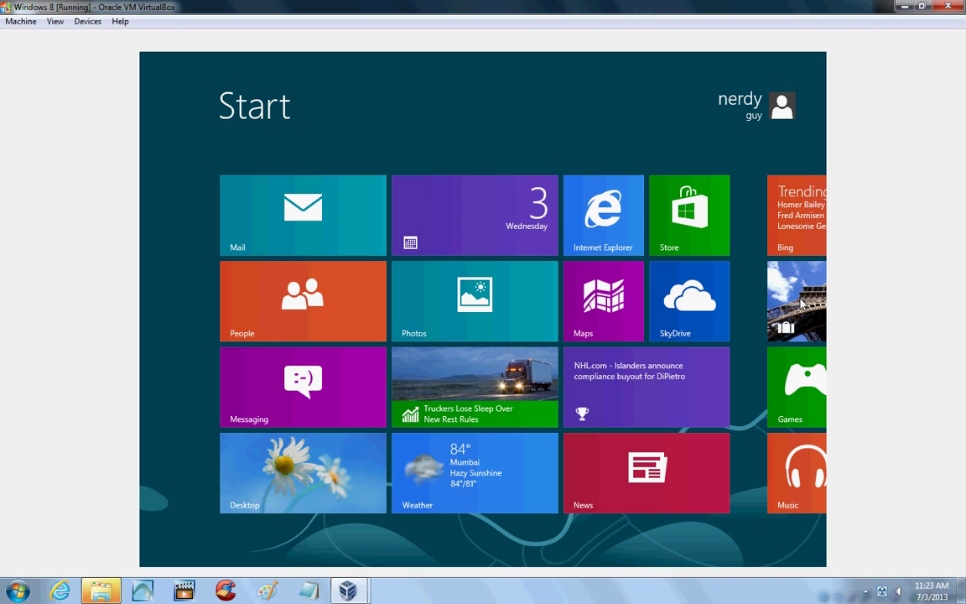
pyautogui.click(309, 454)
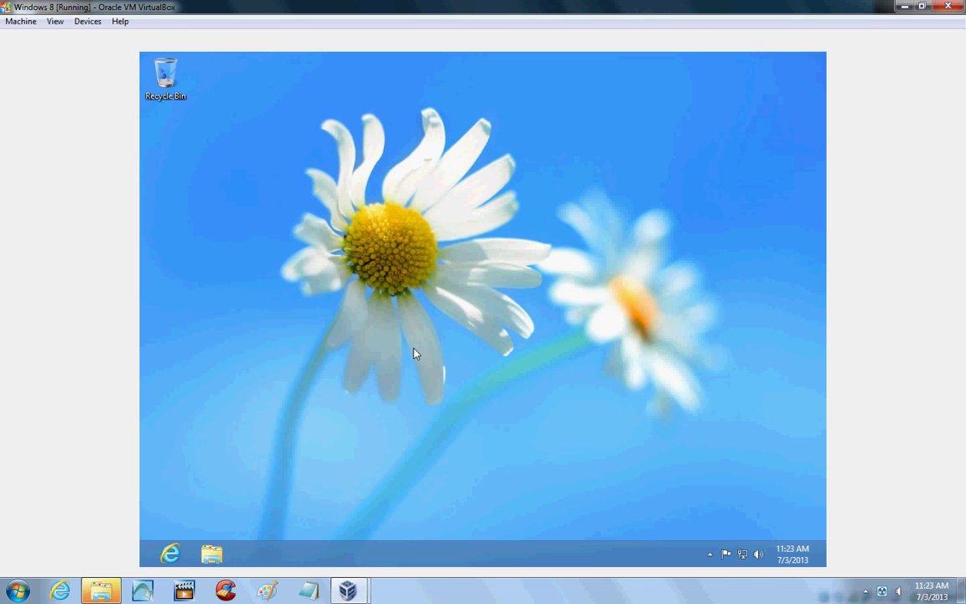
# Check the hidden tray icons, then launch Internet Explorer from the taskbar to the MSN home page.
pyautogui.click(710, 557)
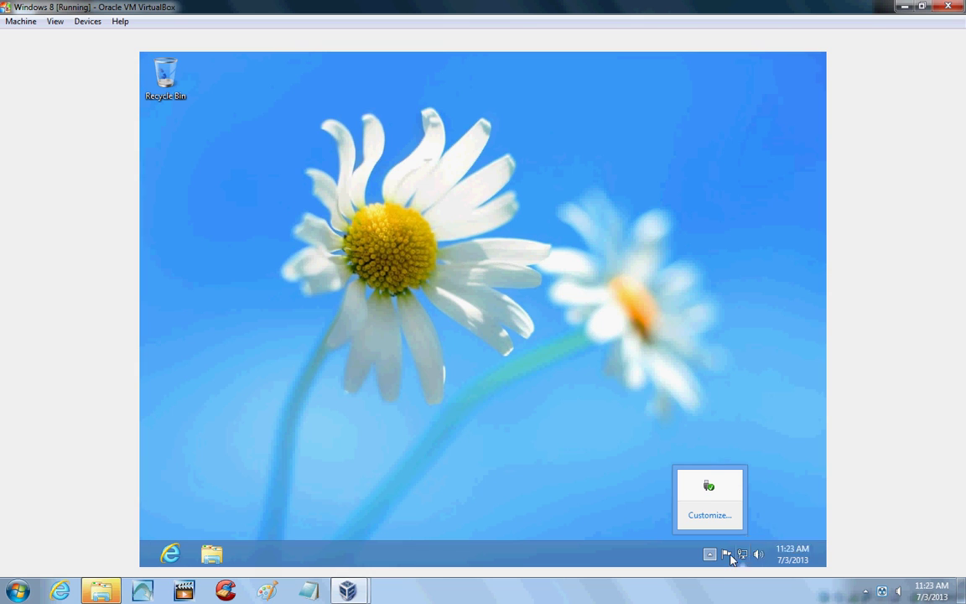
pyautogui.click(727, 558)
pyautogui.click(710, 555)
pyautogui.click(553, 411)
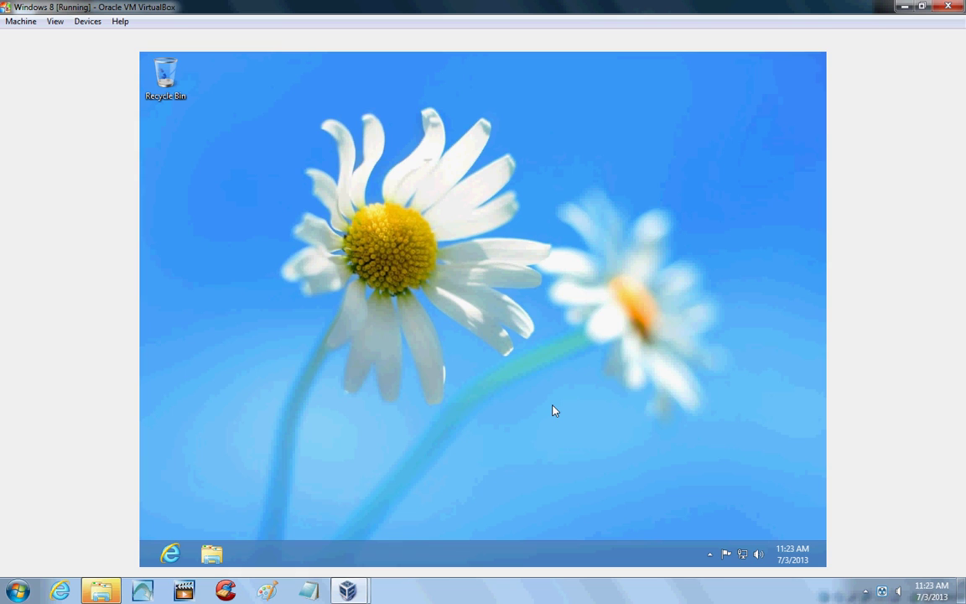
pyautogui.click(170, 554)
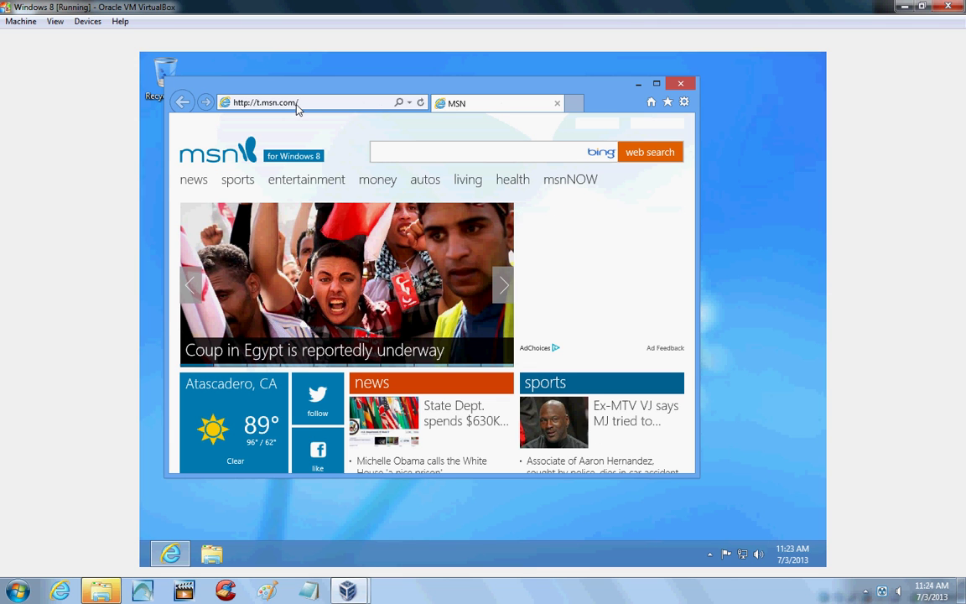
# Search Bing for 'ninite.com' from the MSN page and open the results in a new tab.
pyautogui.click(379, 152)
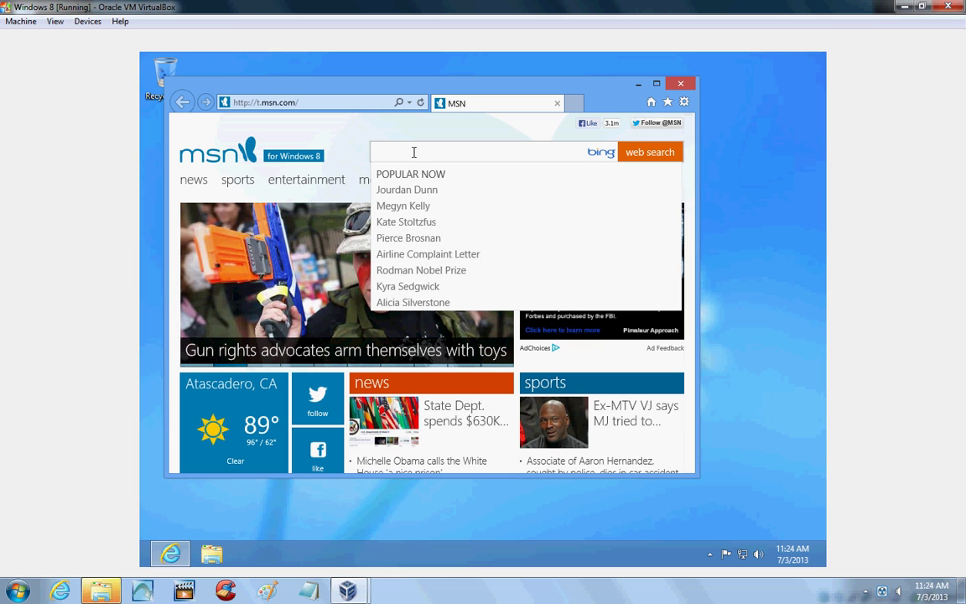
pyautogui.write('ni')
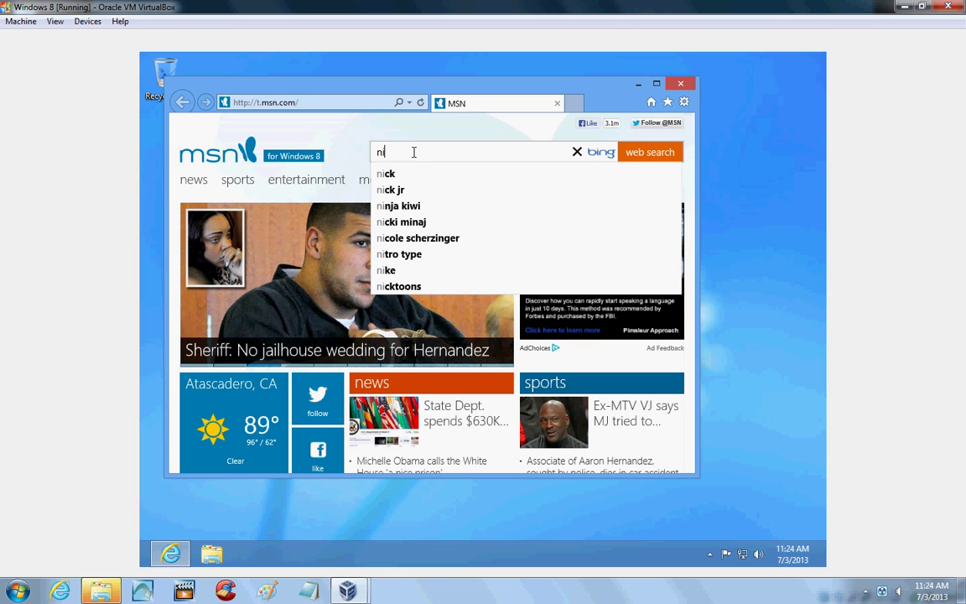
pyautogui.write('nit')
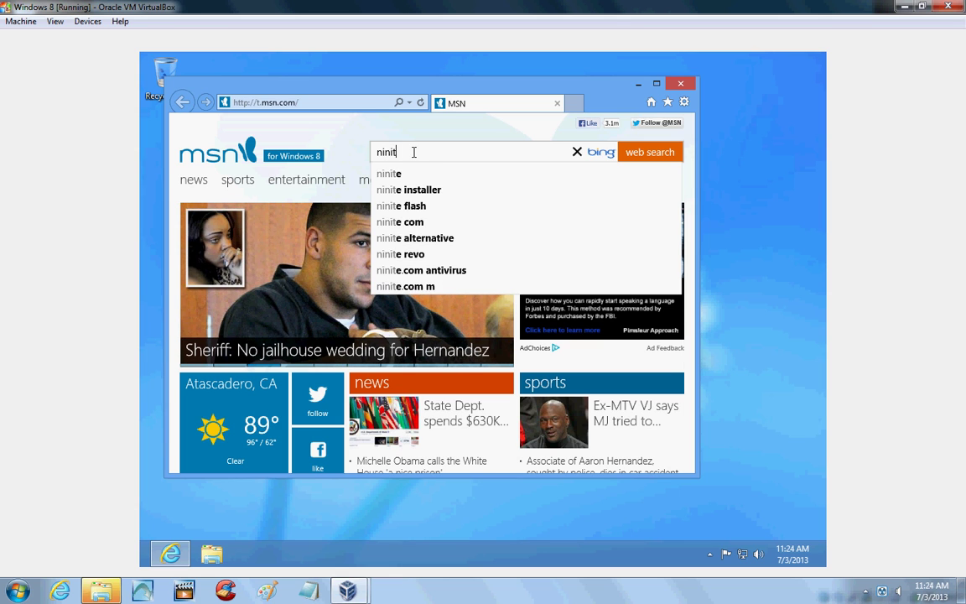
pyautogui.write('e.co')
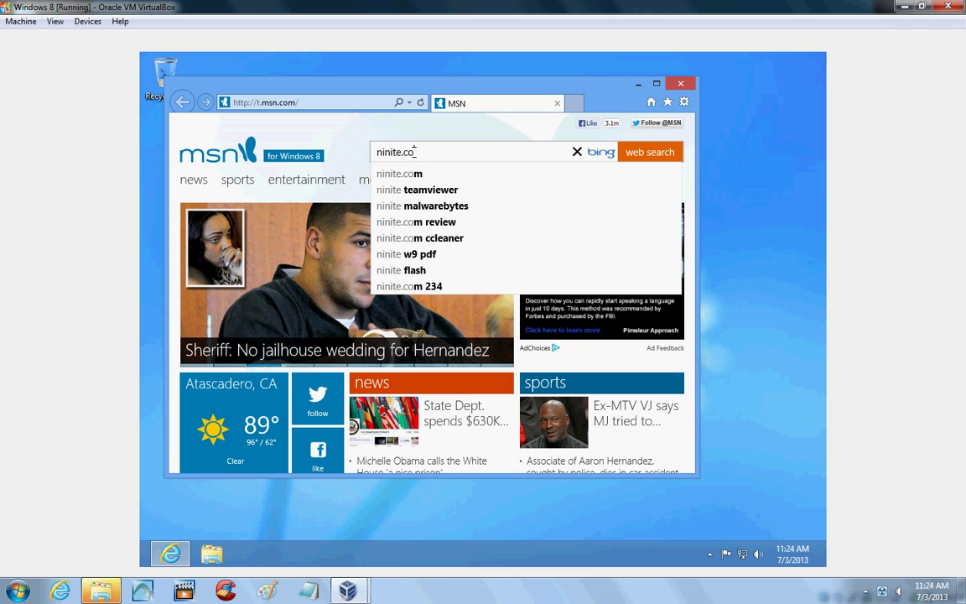
pyautogui.write('m')
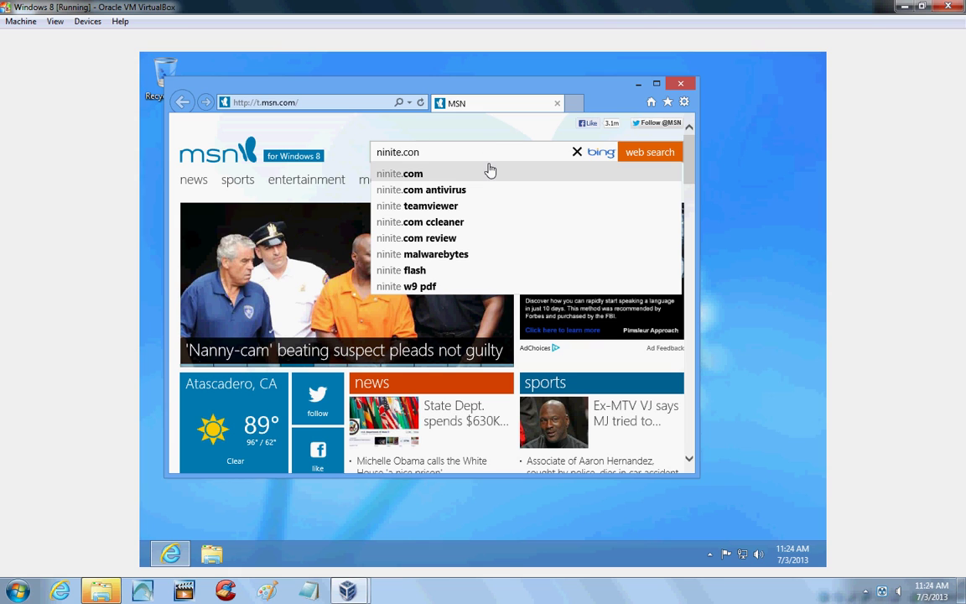
pyautogui.click(450, 176)
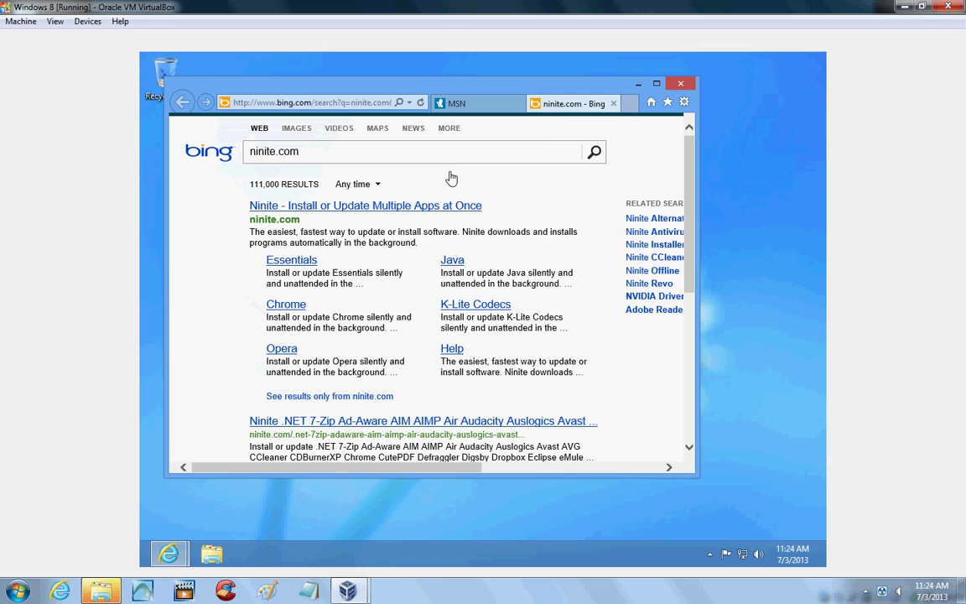
# Open ninite.com, tick Classic Start under Utilities, and generate its installer (248 KB).
pyautogui.click(403, 205)
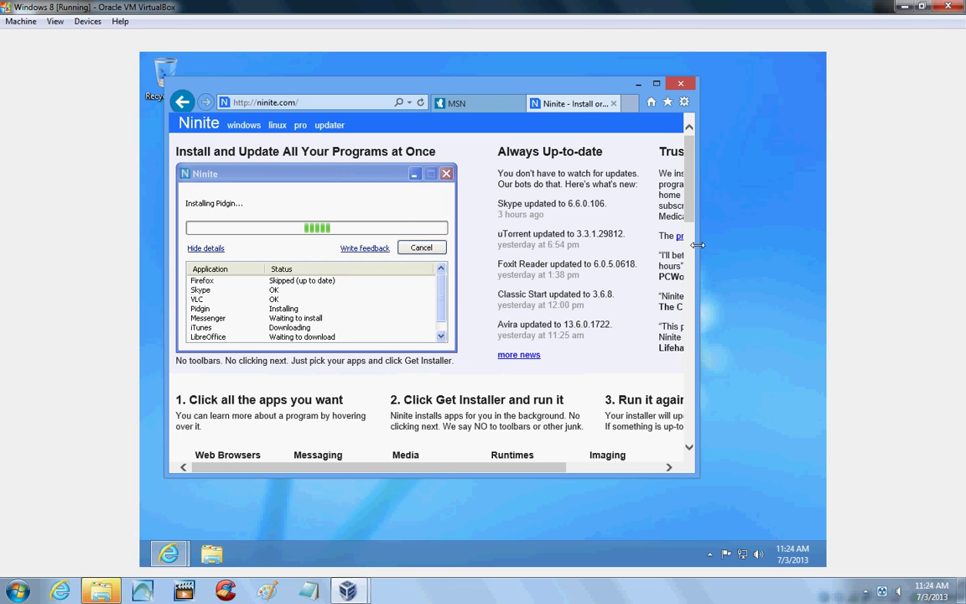
pyautogui.moveTo(698, 245); pyautogui.dragTo(757, 284)
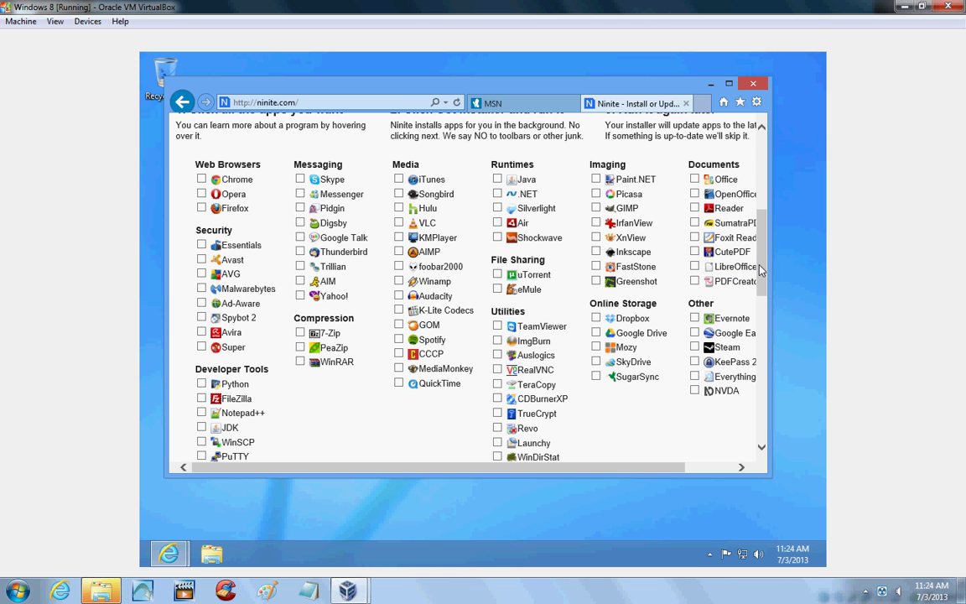
pyautogui.moveTo(762, 270); pyautogui.dragTo(762, 300)
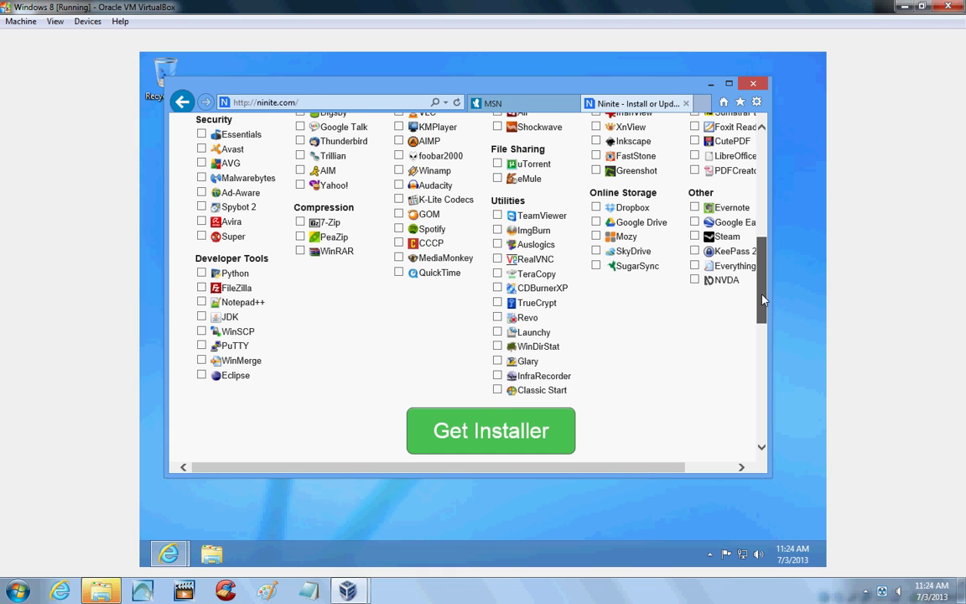
pyautogui.click(515, 393)
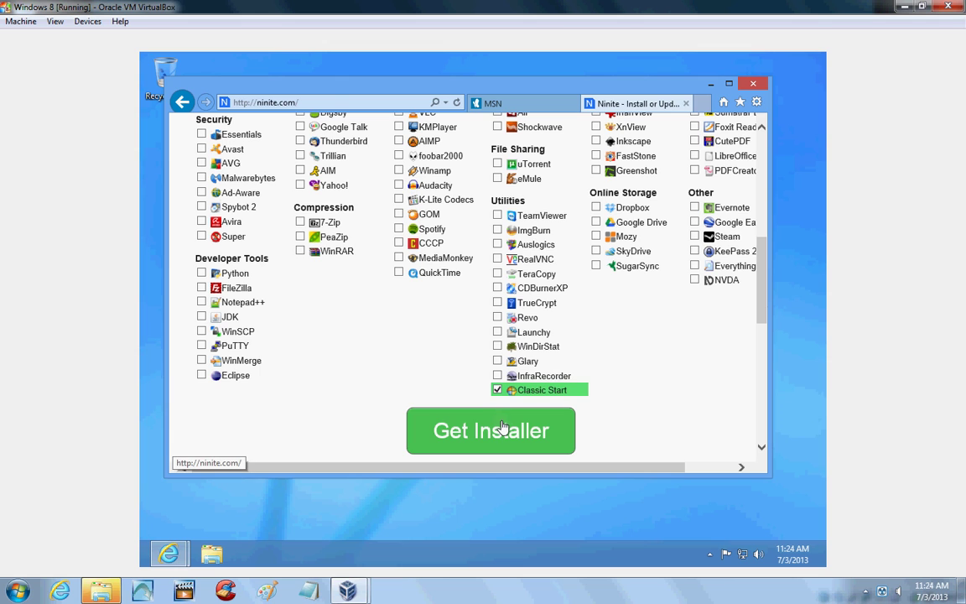
pyautogui.click(503, 429)
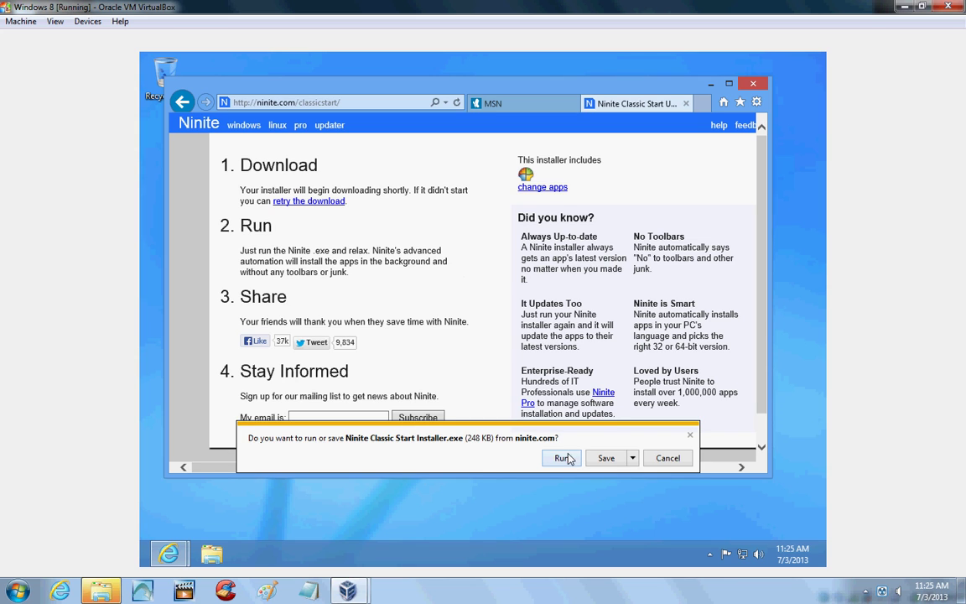
# Run the Ninite Classic Start installer, approve UAC, then close Ninite and all Internet Explorer tabs.
pyautogui.click(561, 459)
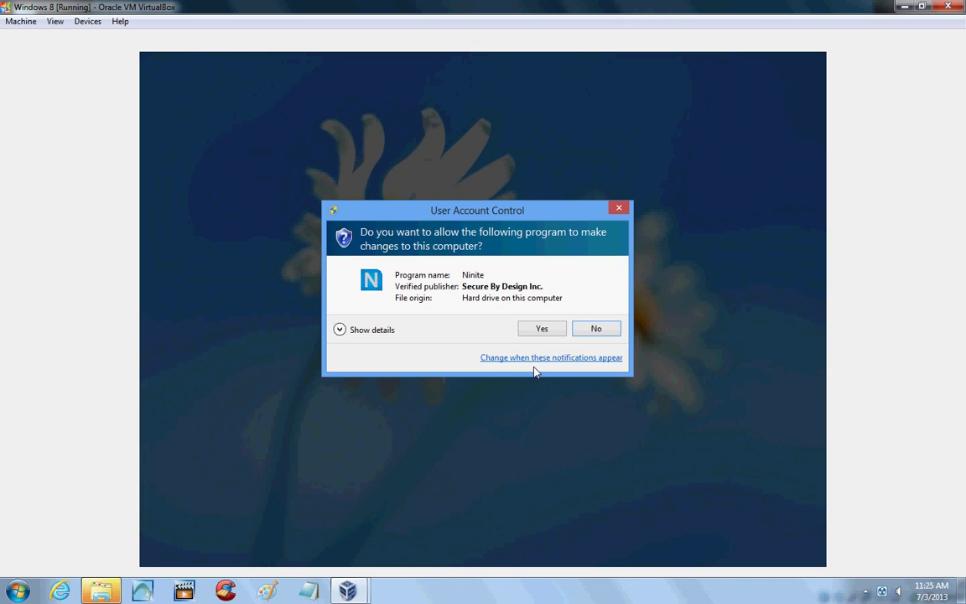
pyautogui.click(544, 328)
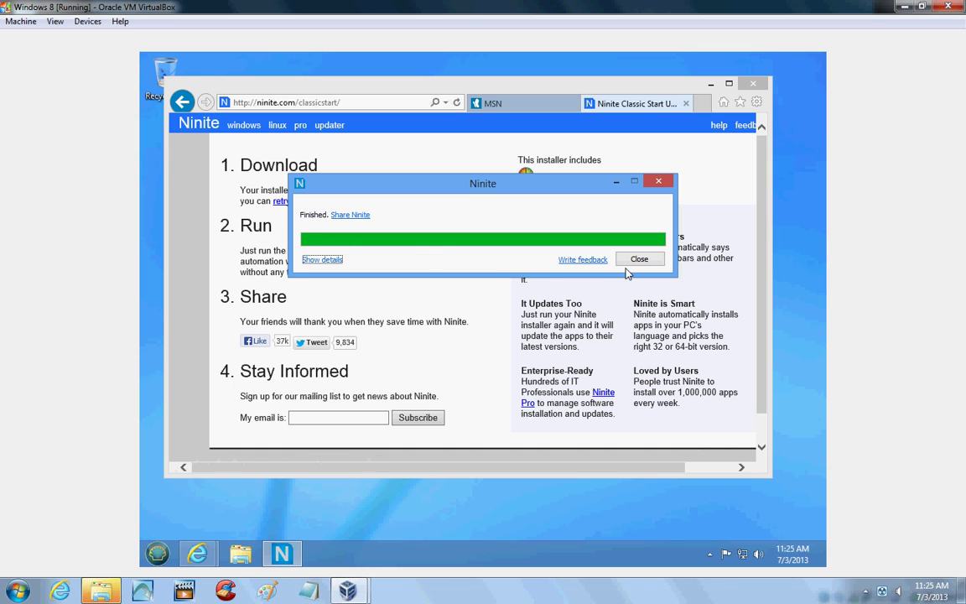
pyautogui.click(639, 259)
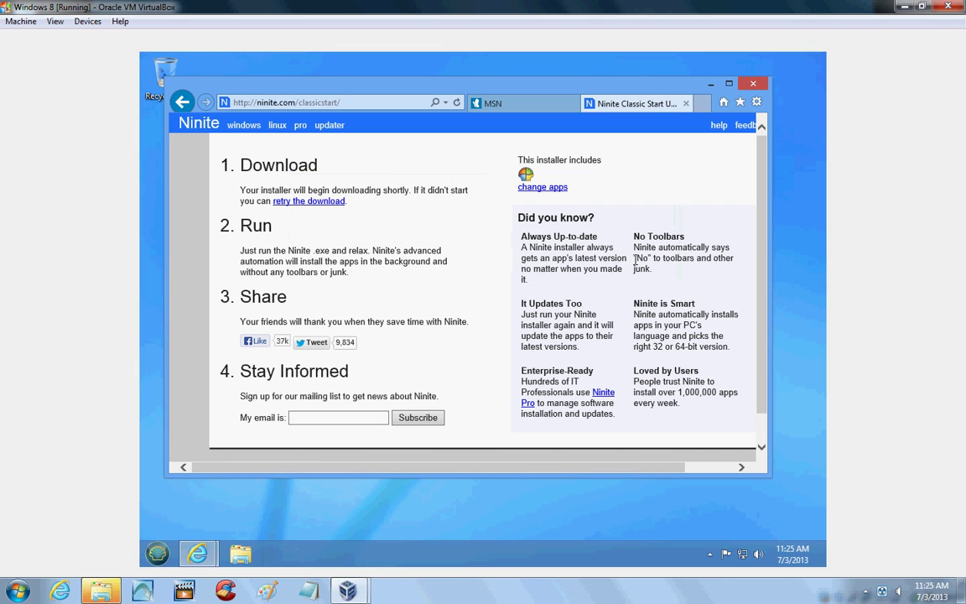
pyautogui.click(755, 86)
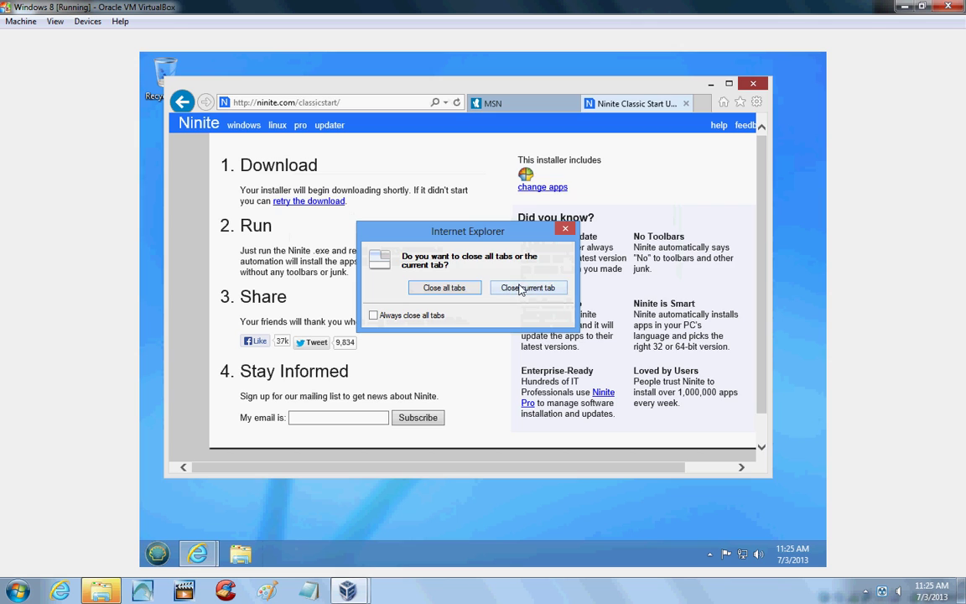
pyautogui.click(459, 291)
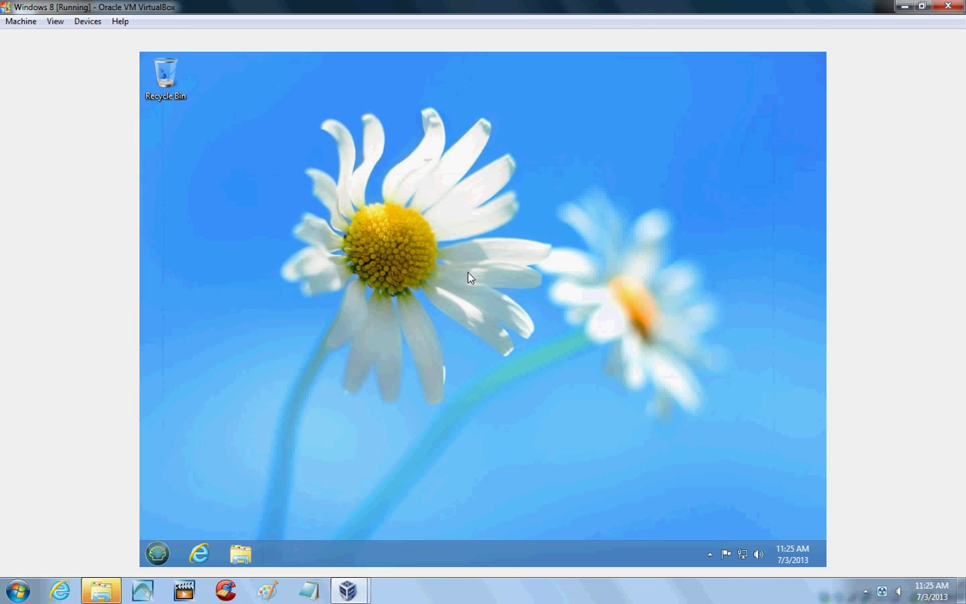
pyautogui.click(156, 557)
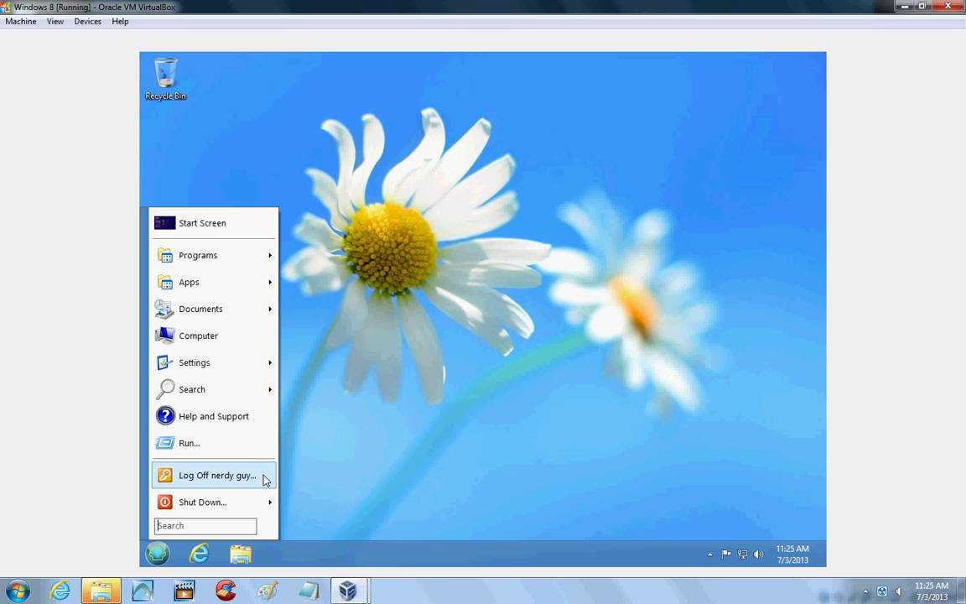
pyautogui.moveTo(222, 366)
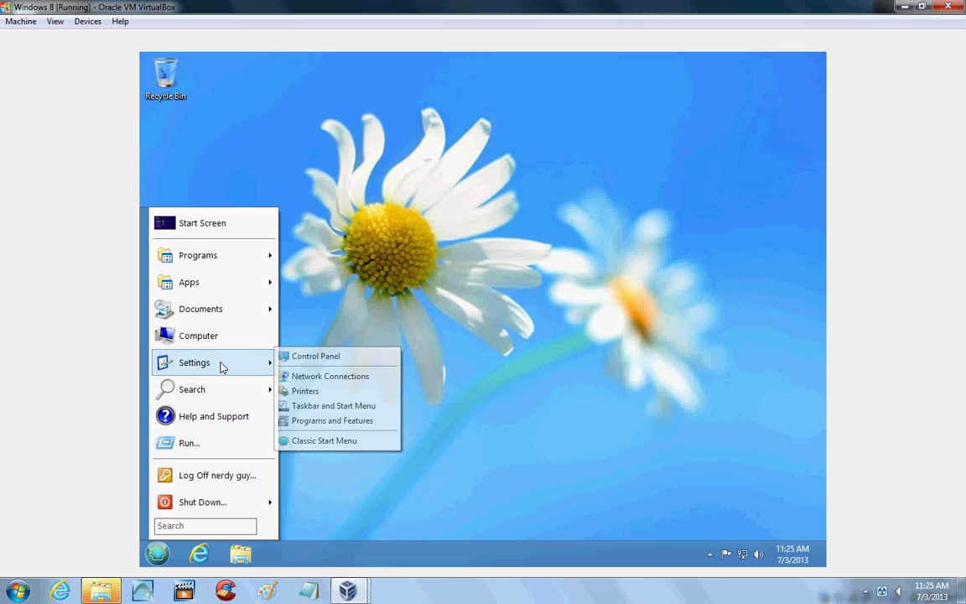
pyautogui.moveTo(234, 316)
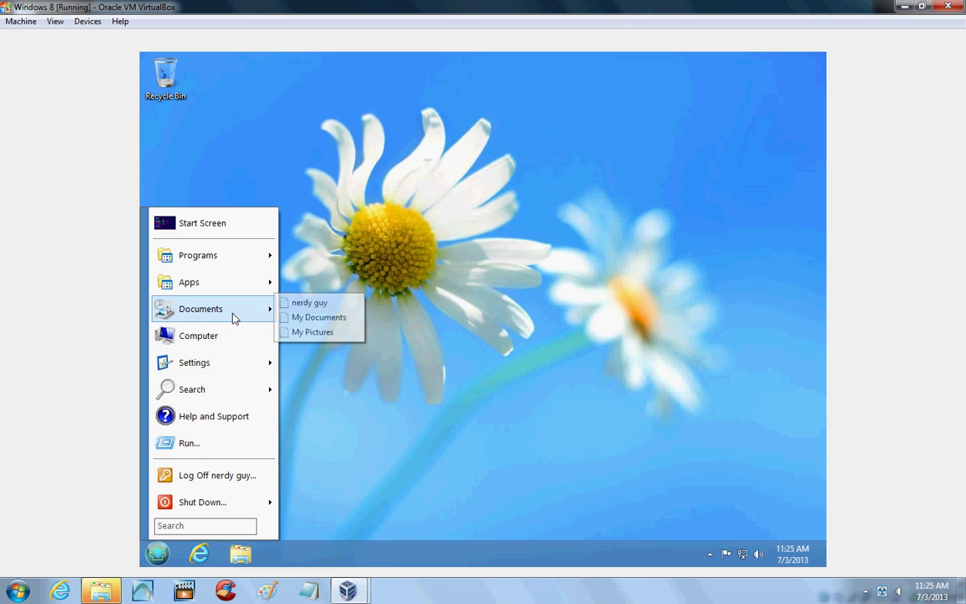
pyautogui.moveTo(233, 263)
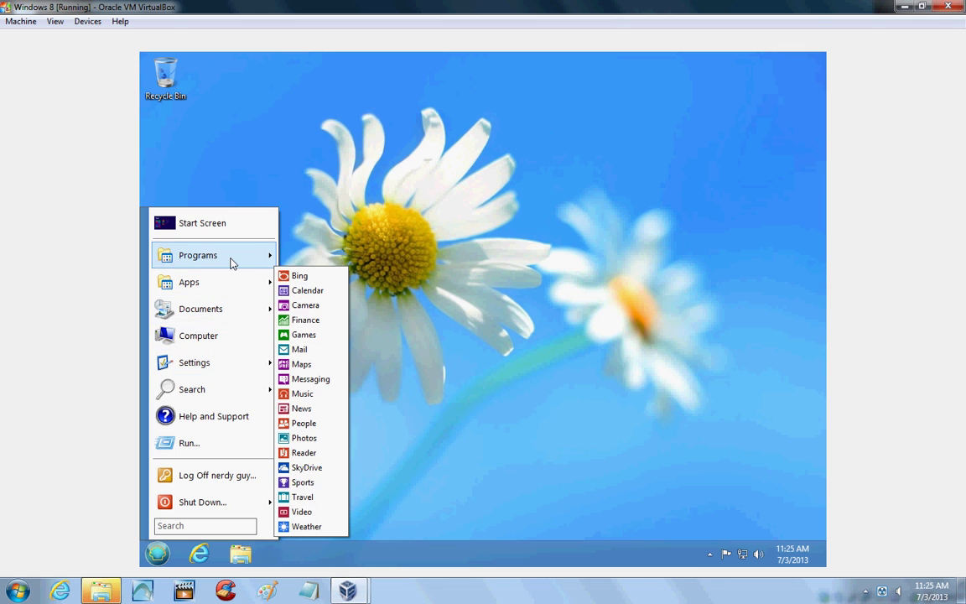
pyautogui.moveTo(223, 288)
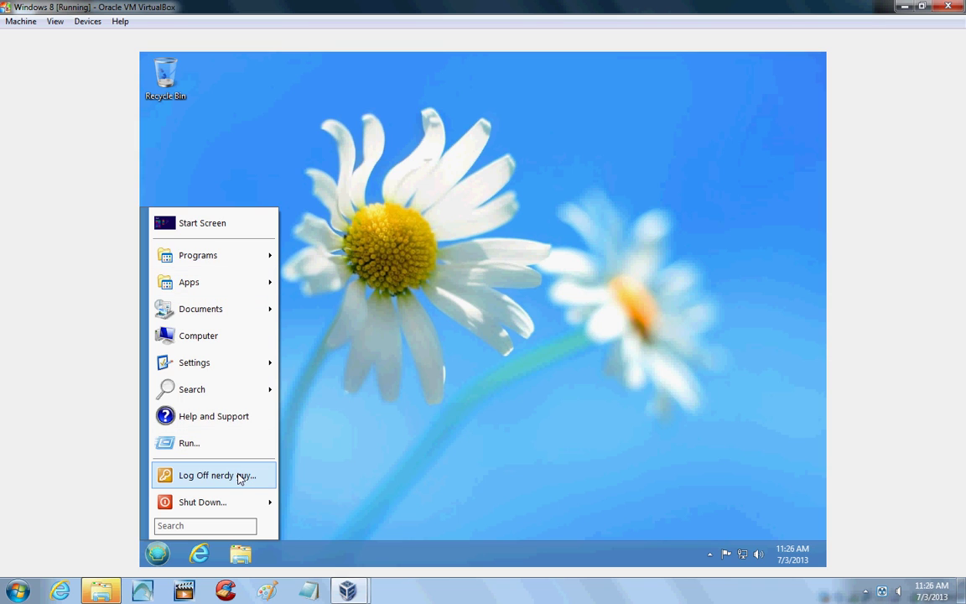
pyautogui.click(476, 398)
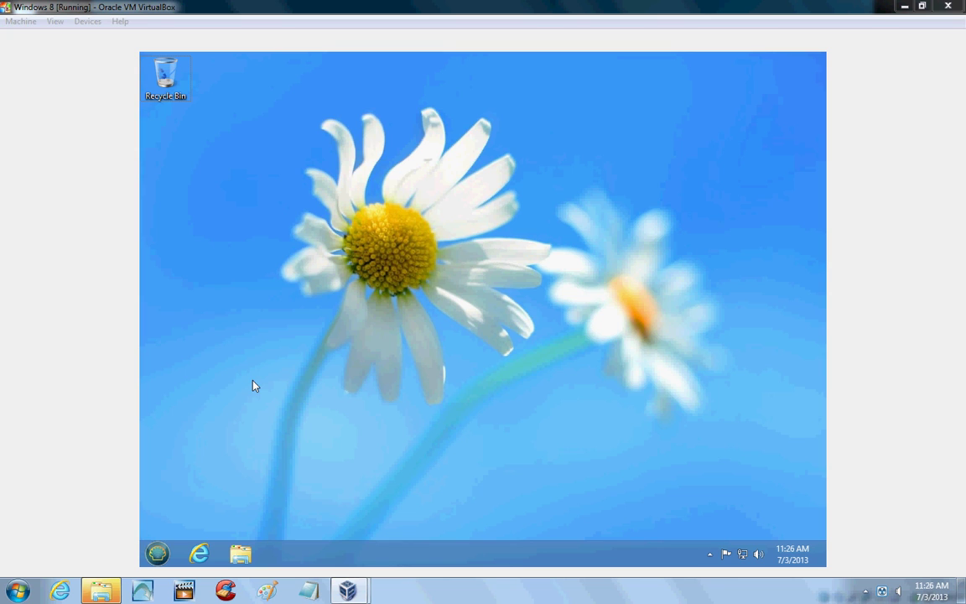
pyautogui.click(252, 381)
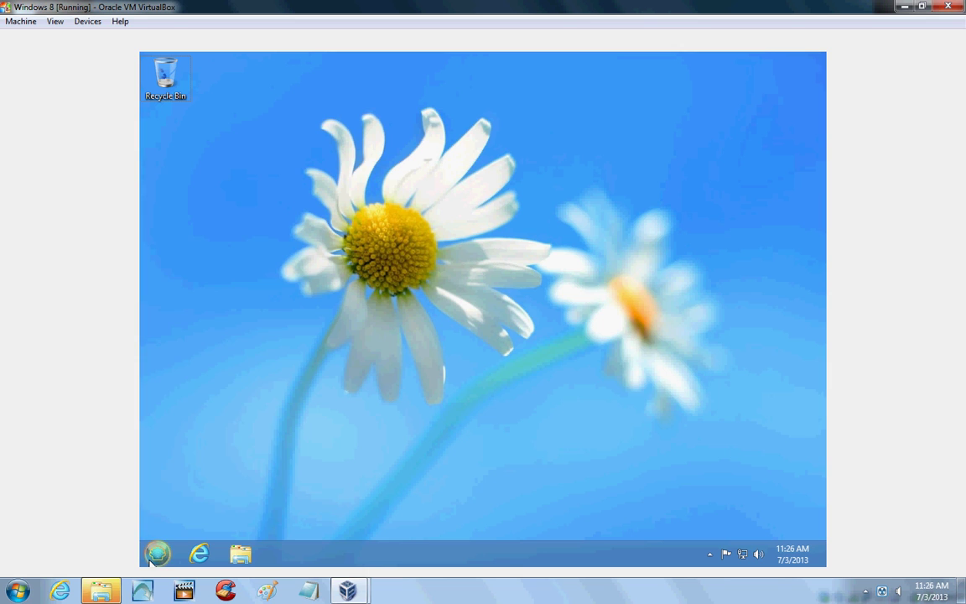
pyautogui.click(152, 558)
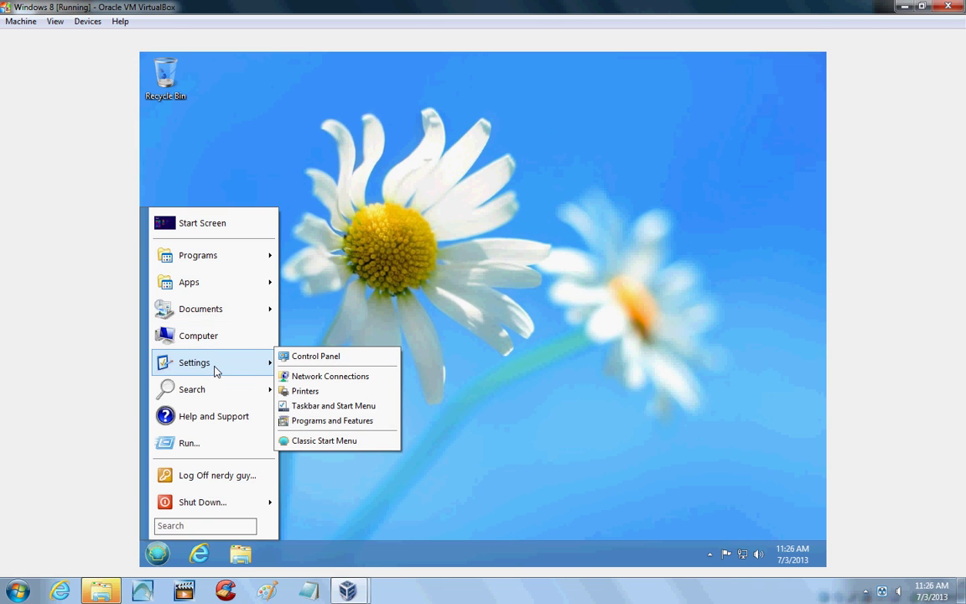
pyautogui.click(346, 361)
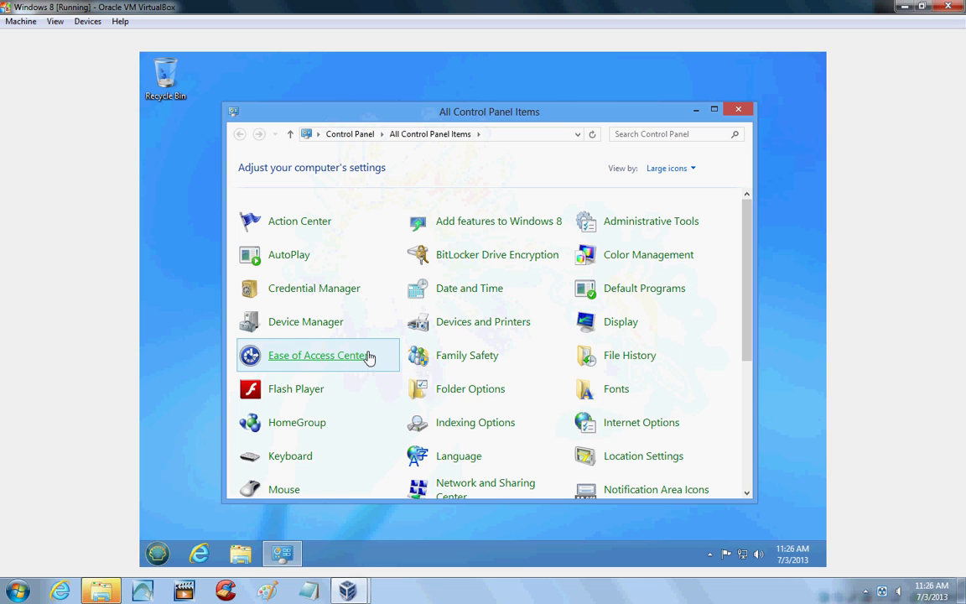
pyautogui.moveTo(750, 348); pyautogui.dragTo(752, 467)
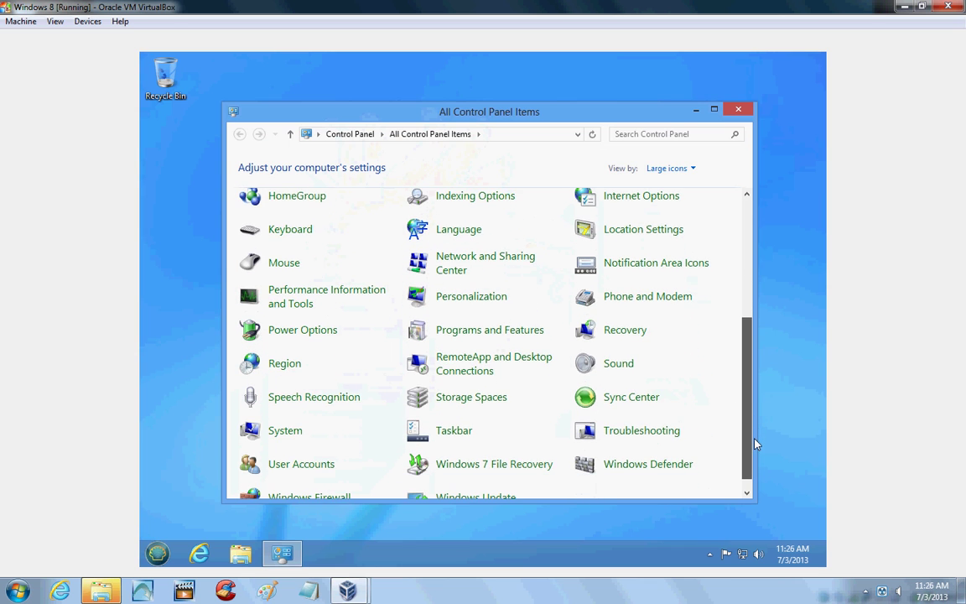
pyautogui.click(243, 469)
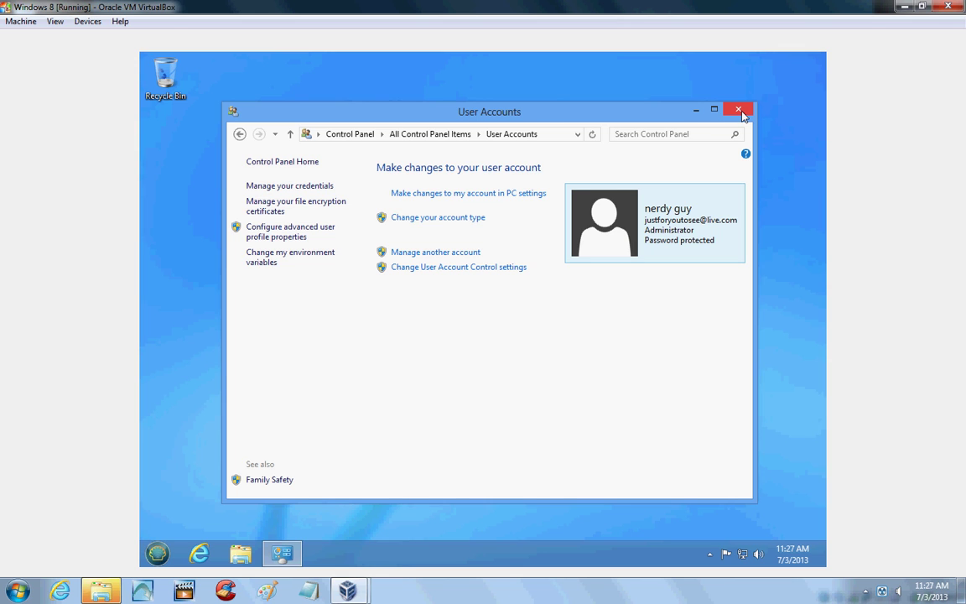
pyautogui.click(742, 115)
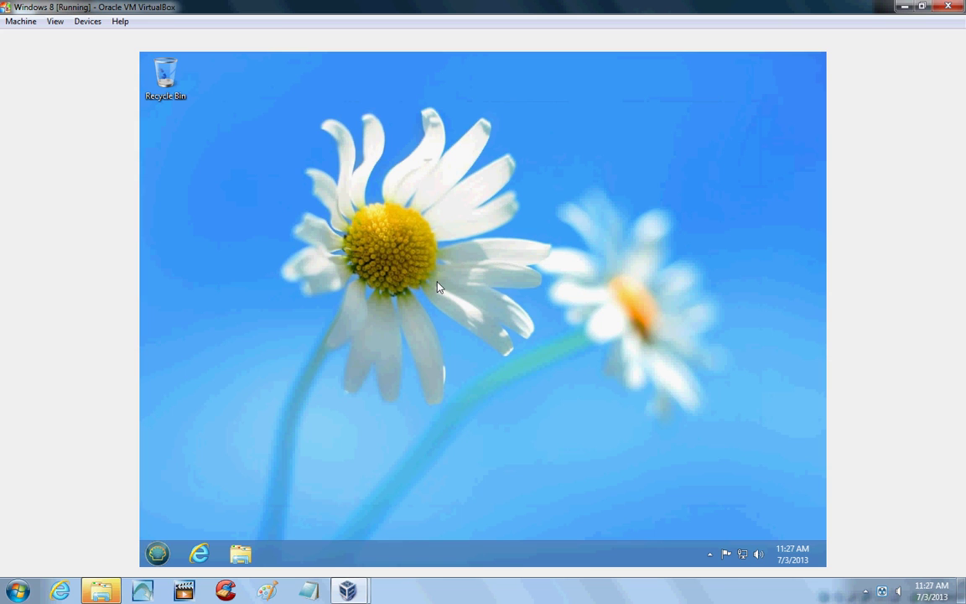